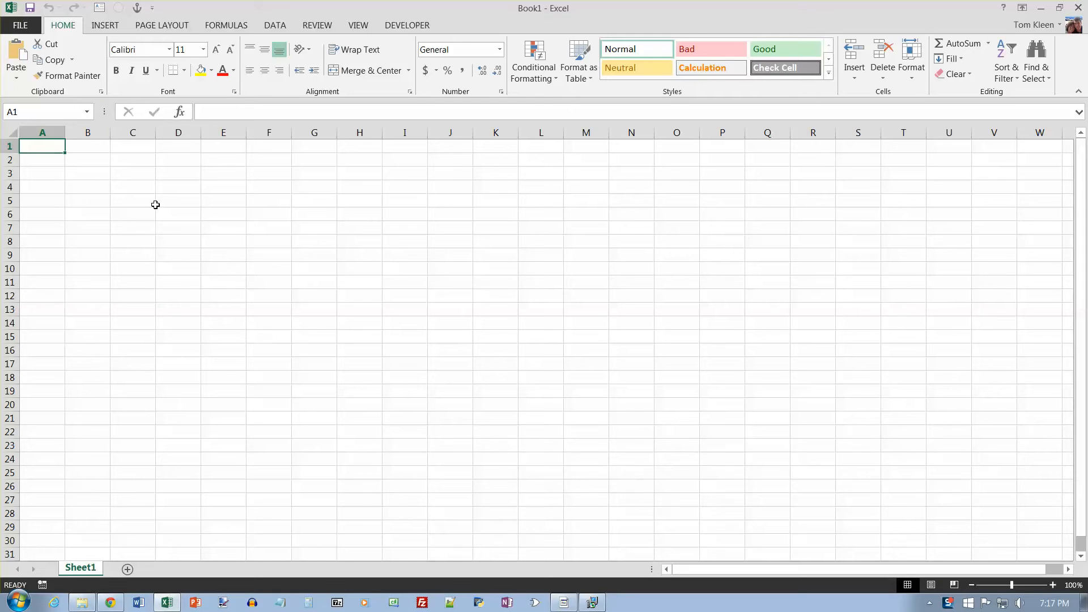
Step: Start saving the workbook under a new name and browse to the e01_student_data_files folder inside CSC110 on the Desktop
left_click(17, 24)
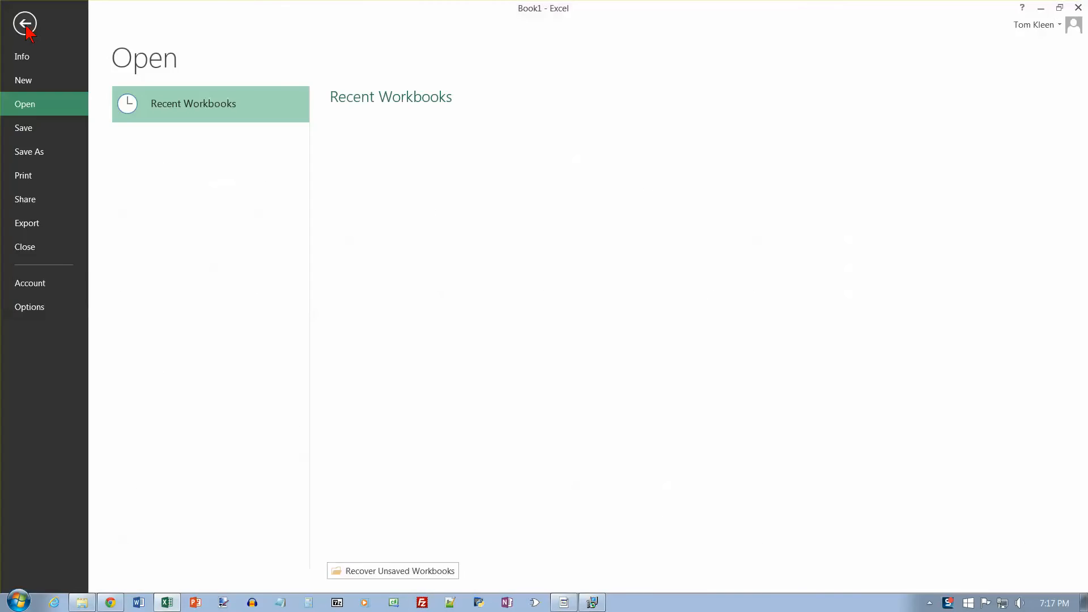
left_click(29, 151)
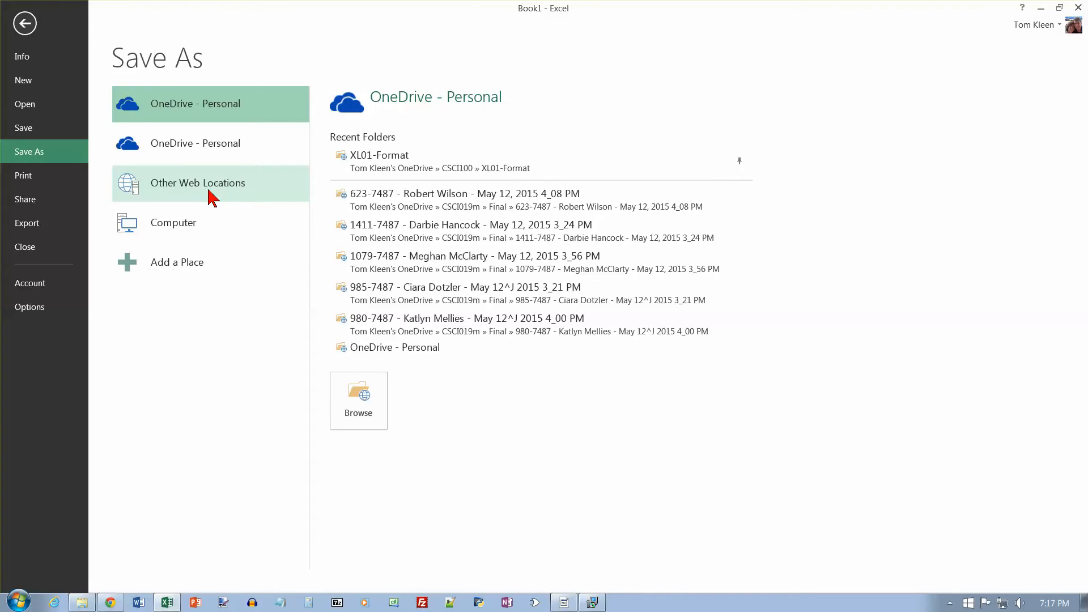
left_click(390, 175)
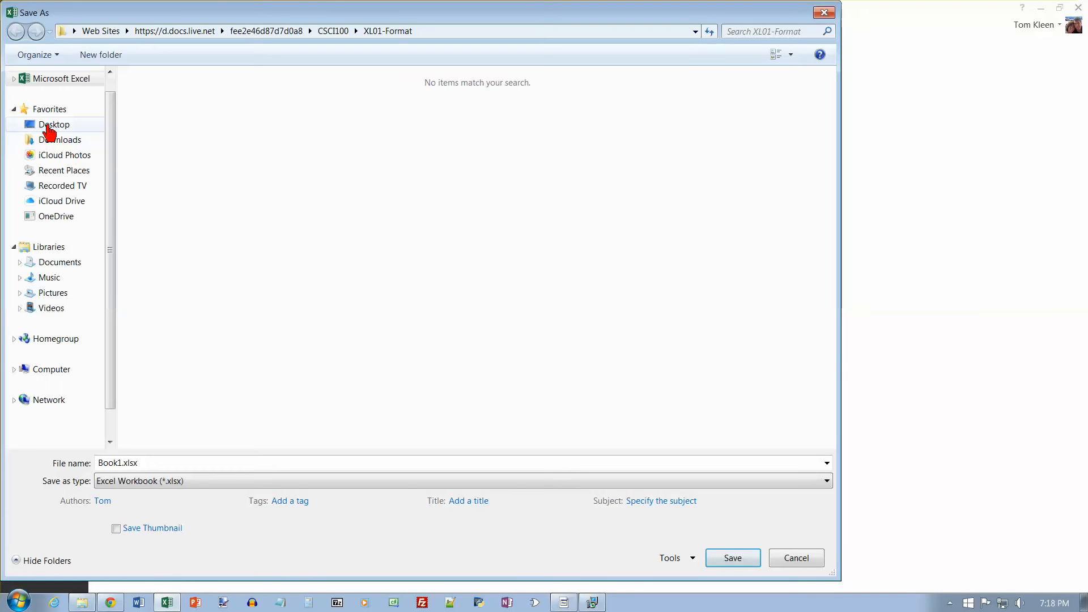
left_click(61, 107)
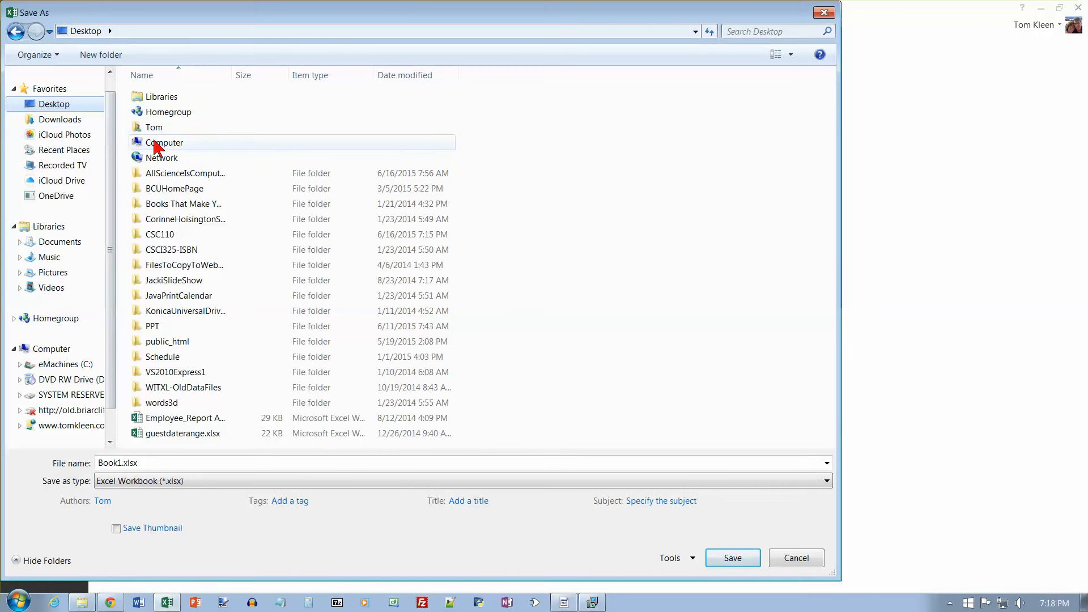
double_click(160, 234)
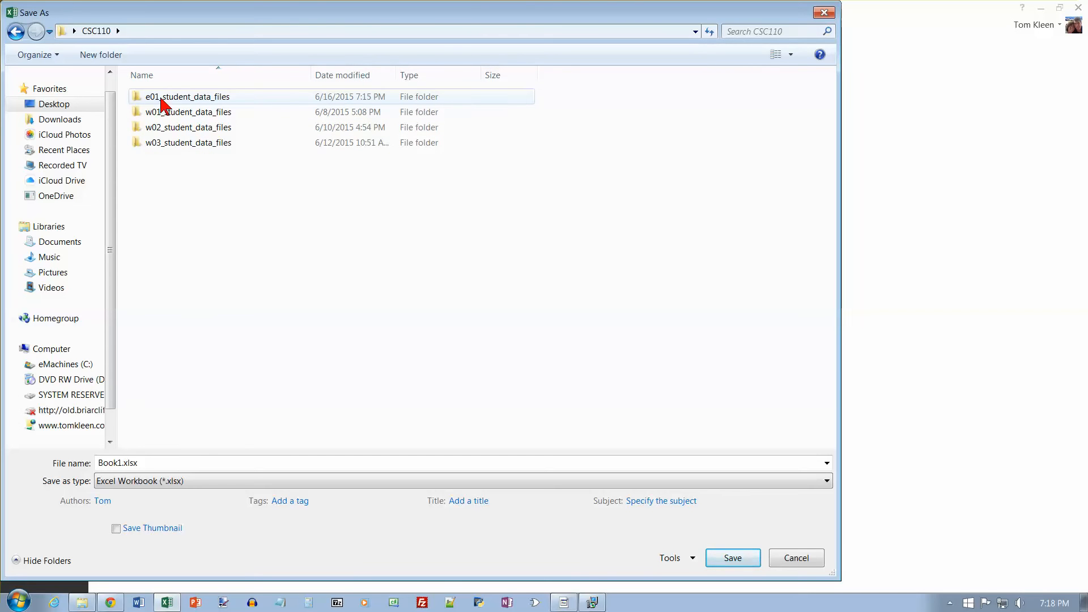
left_click(196, 104)
double_click(196, 103)
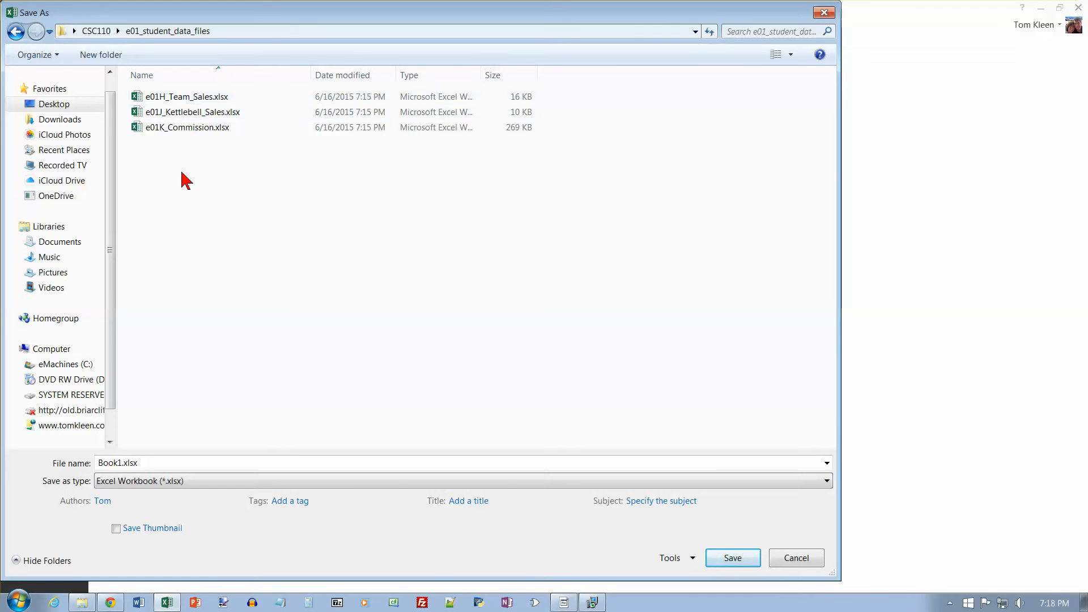
Step: Save the workbook in this folder, named with the student's last and first name followed by "1A Quarterly Sales"
left_click(159, 463)
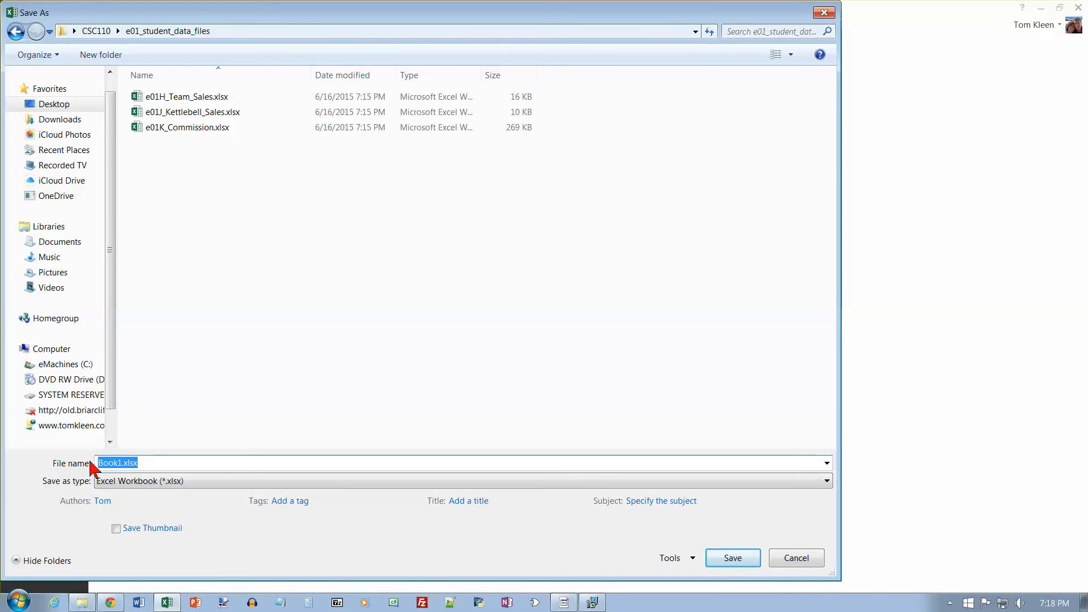
type("Kleen Tom 1A Quarteryl")
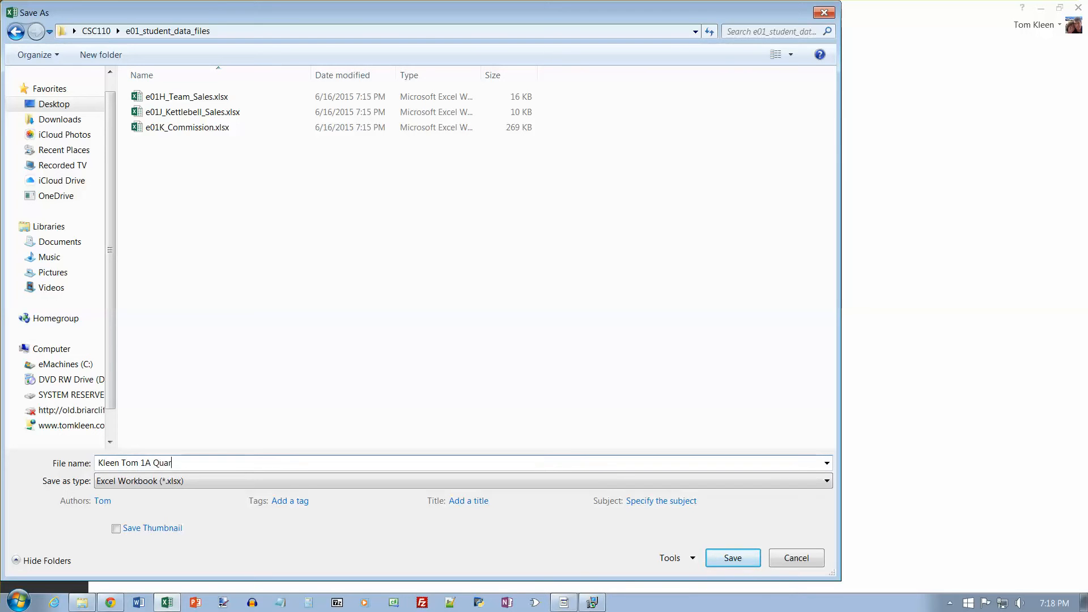
key("BackSpace")
key("BackSpace")
type("lly S")
key("BackSpace")
key("BackSpace")
key("BackSpace")
key("BackSpace")
type("y Sales")
left_click(733, 558)
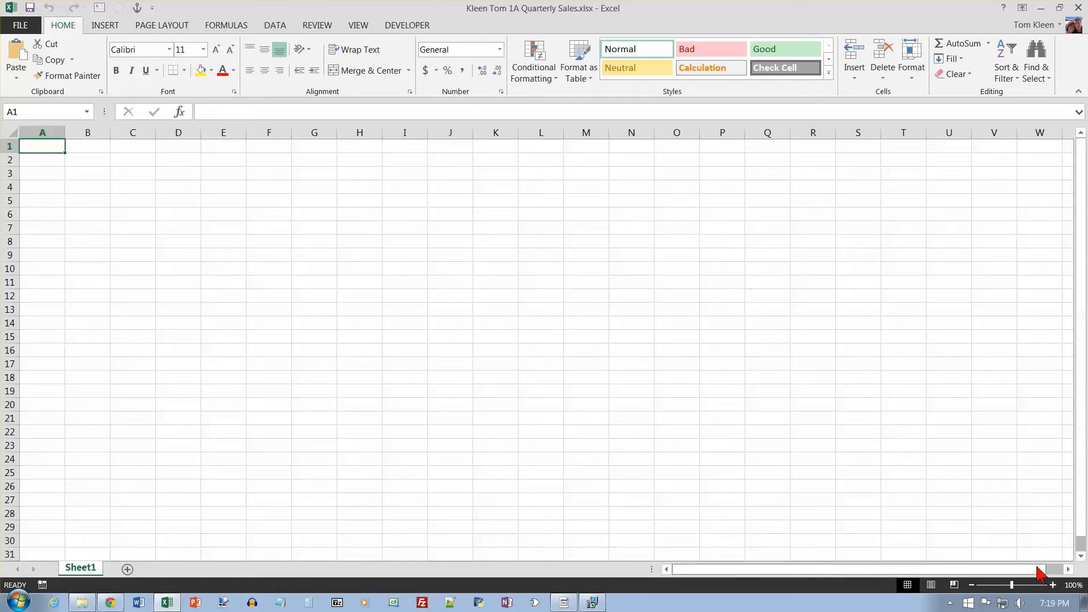
Step: Examine how far the empty worksheet extends, out to its last column and down to its last row, and return to cell A1
left_click(1069, 569)
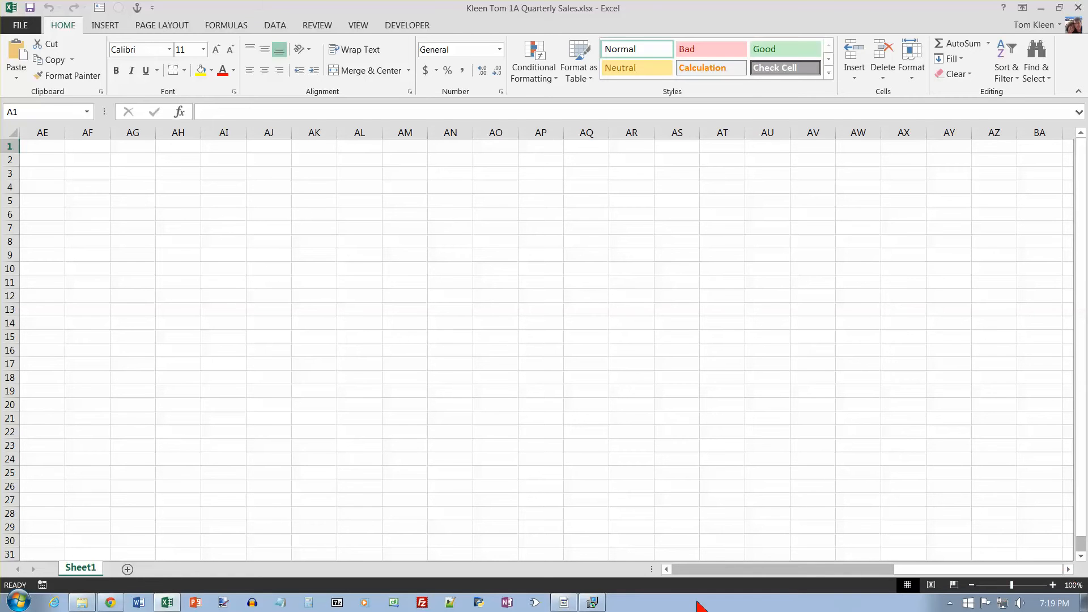
left_click(668, 569)
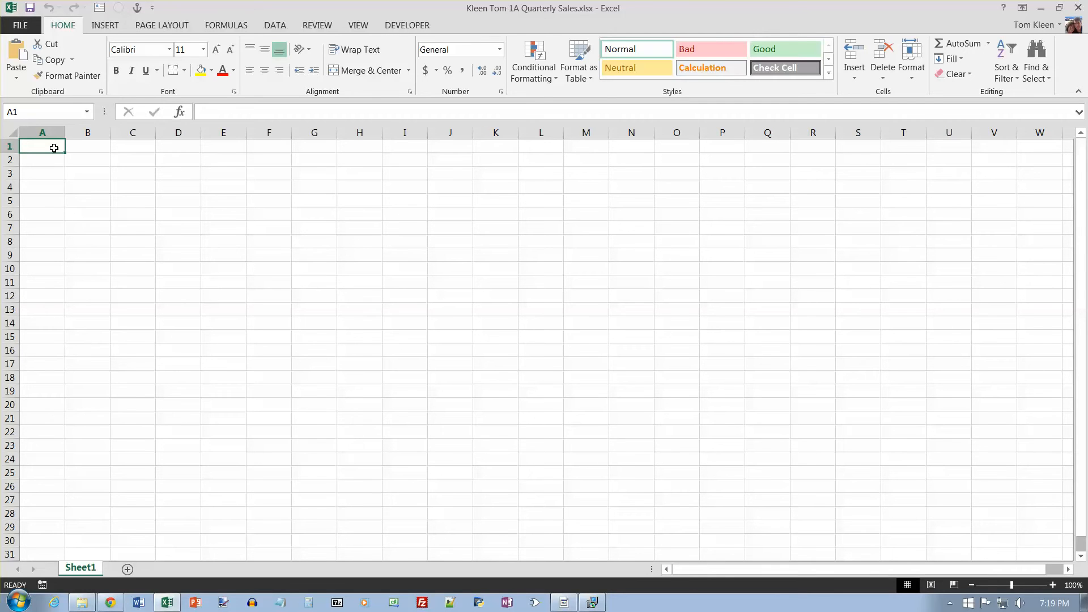
key("ctrl+Right")
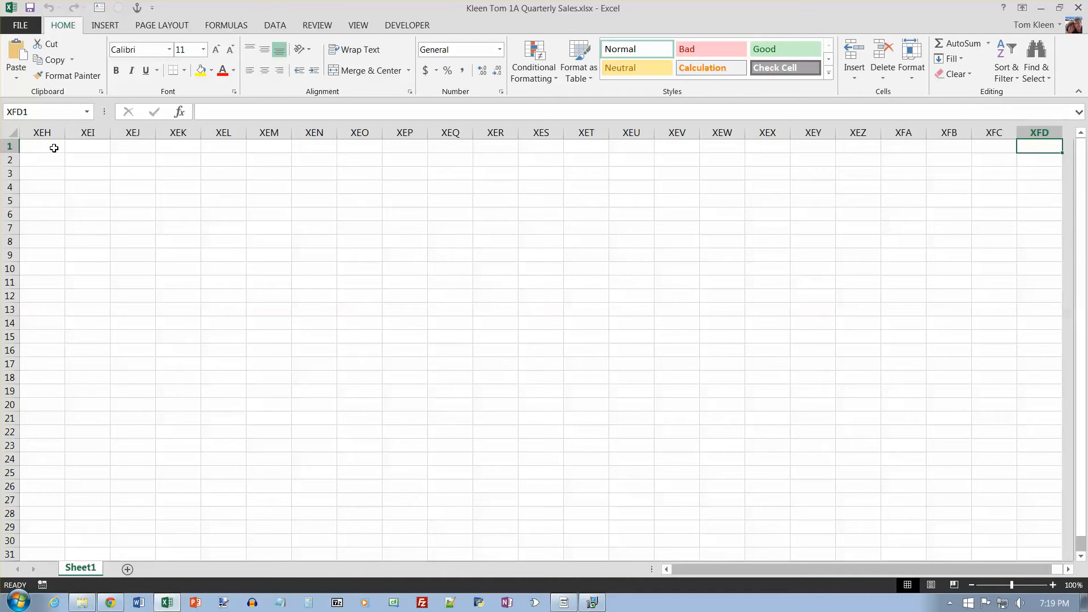
key("ctrl+Home")
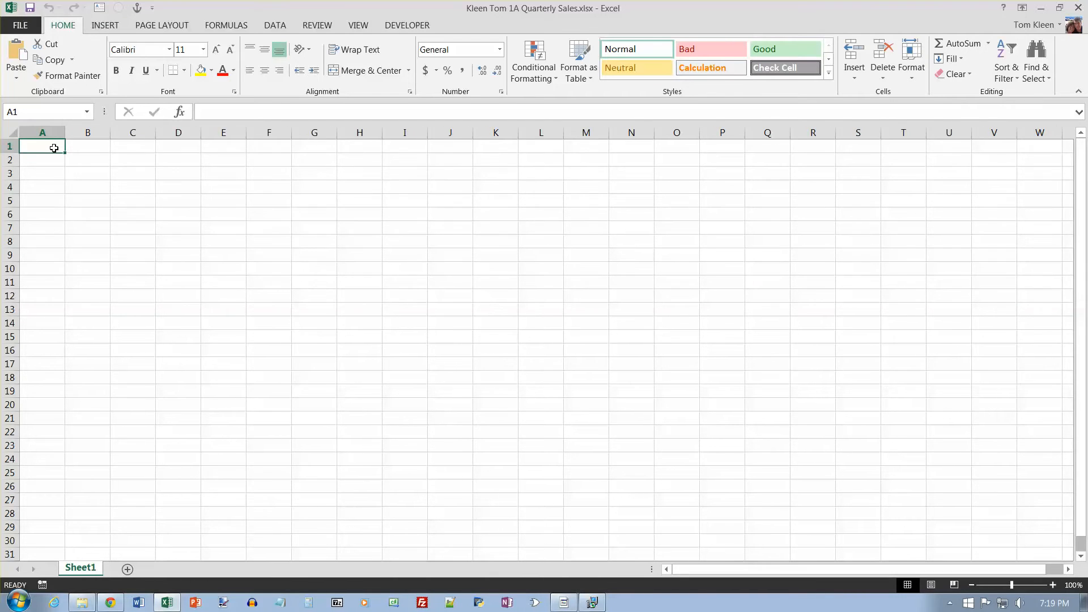
key("End")
key("Down")
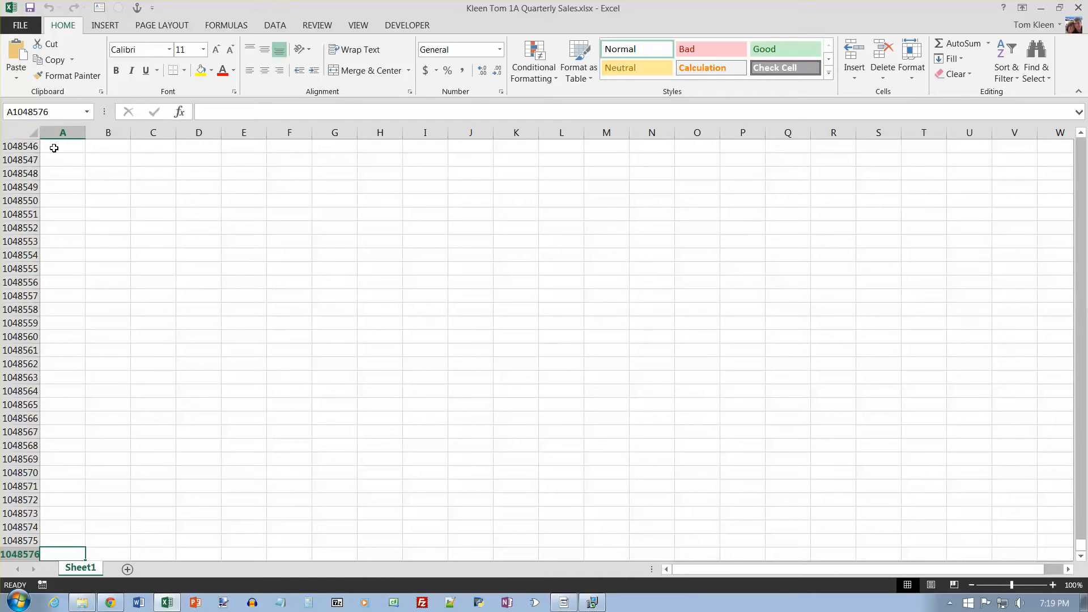
key("ctrl+Home")
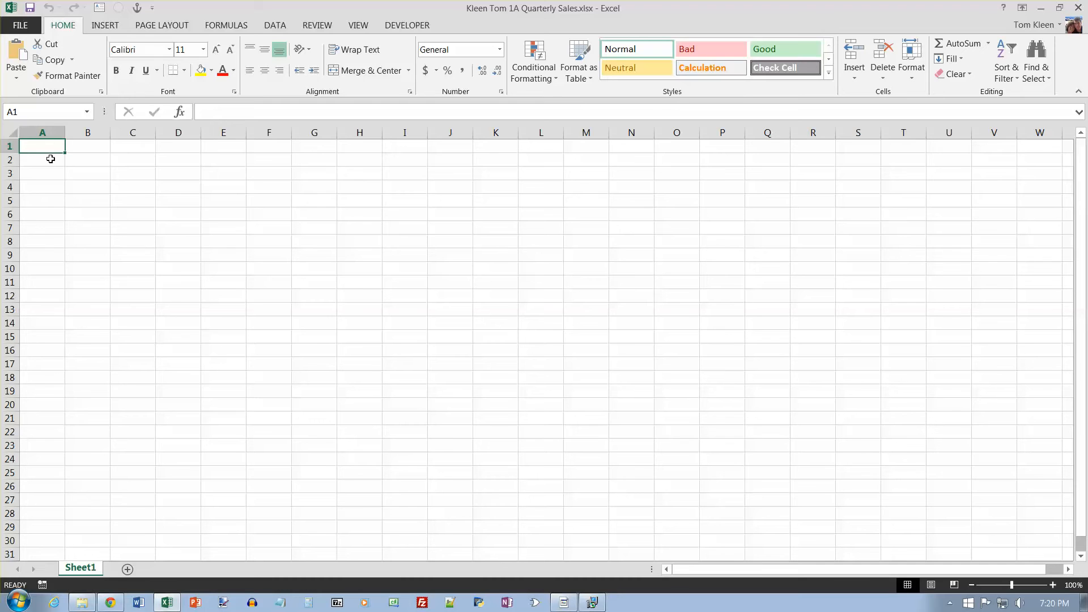
Step: Select cells A2, A1 and B1 one after another to check how the active cell's address is shown
left_click(50, 158)
left_click(41, 146)
left_click(86, 144)
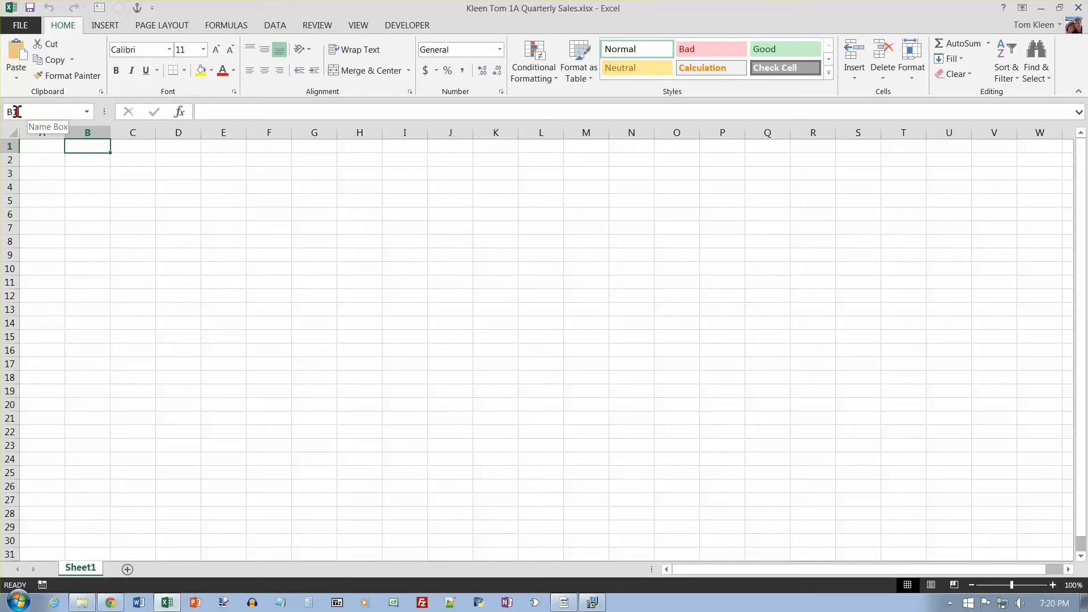
Step: Enter the worksheet title "Pro Fit Marietta" in cell A1 and the subtitle "Second Quarter Cardio Sales" in A2
left_click(43, 146)
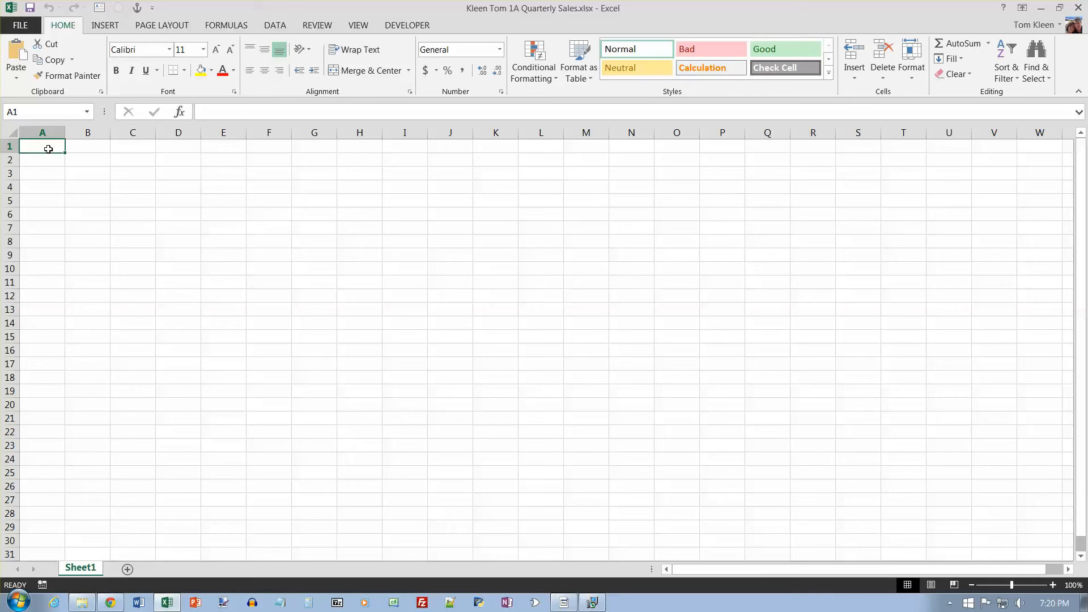
type("Pro")
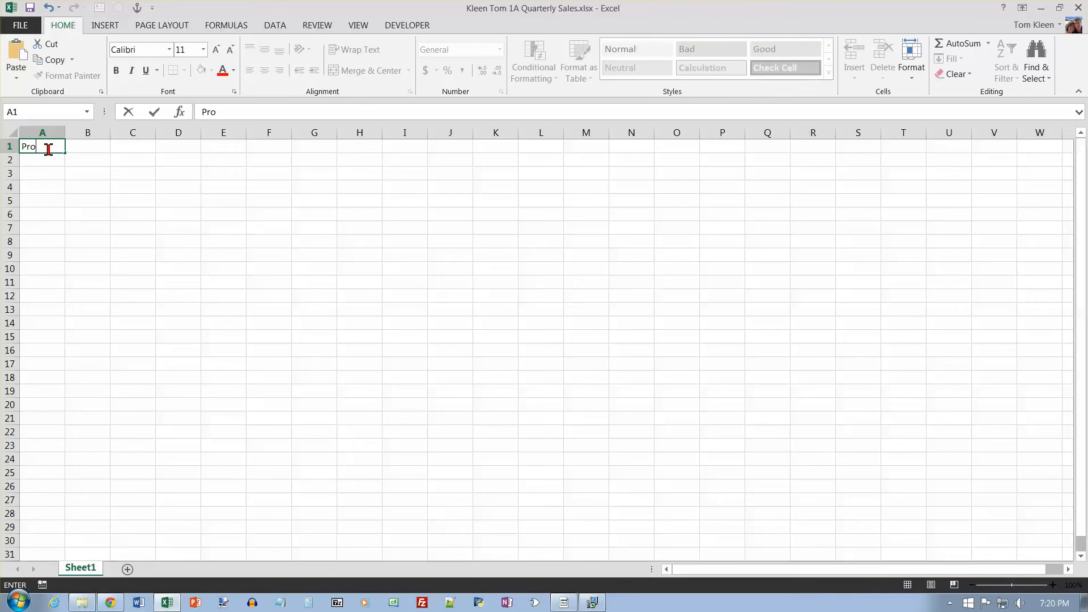
type(" Fit Marietta")
key("Return")
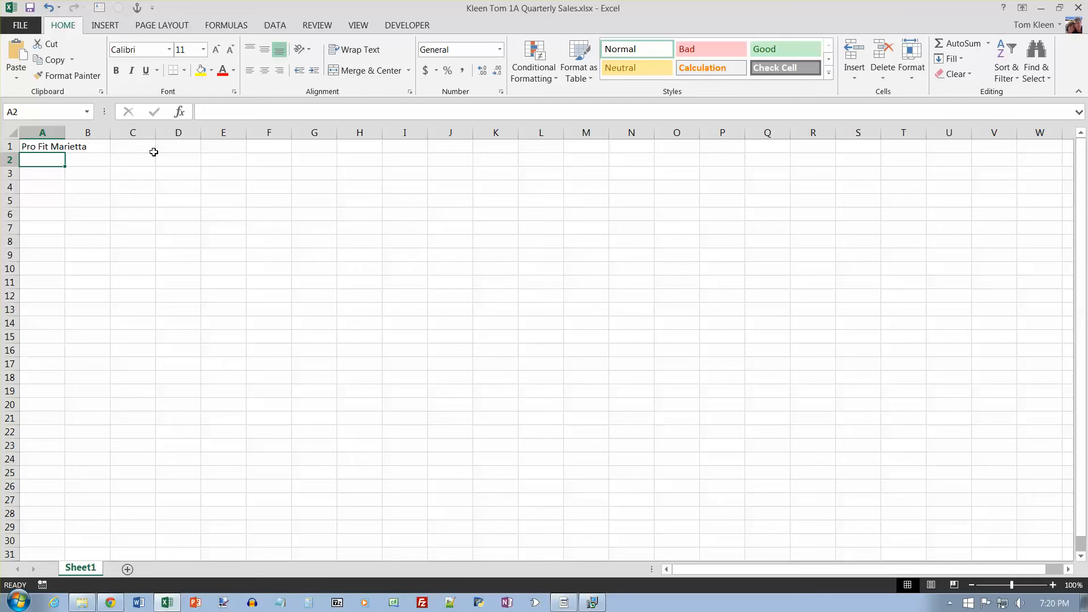
type("Se")
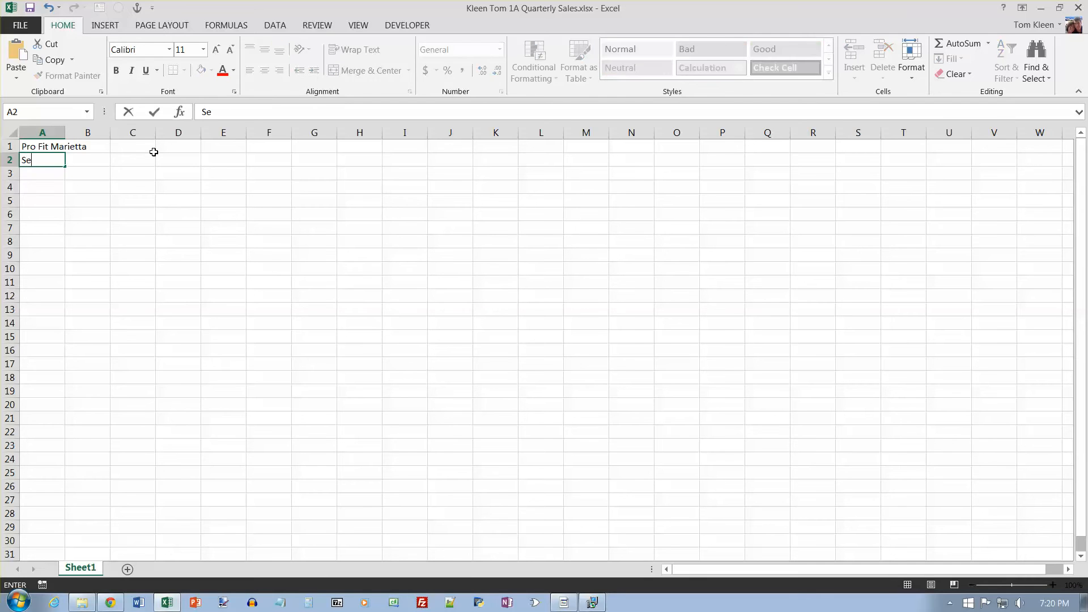
type("cond Quarter Cardio Sales")
key("Return")
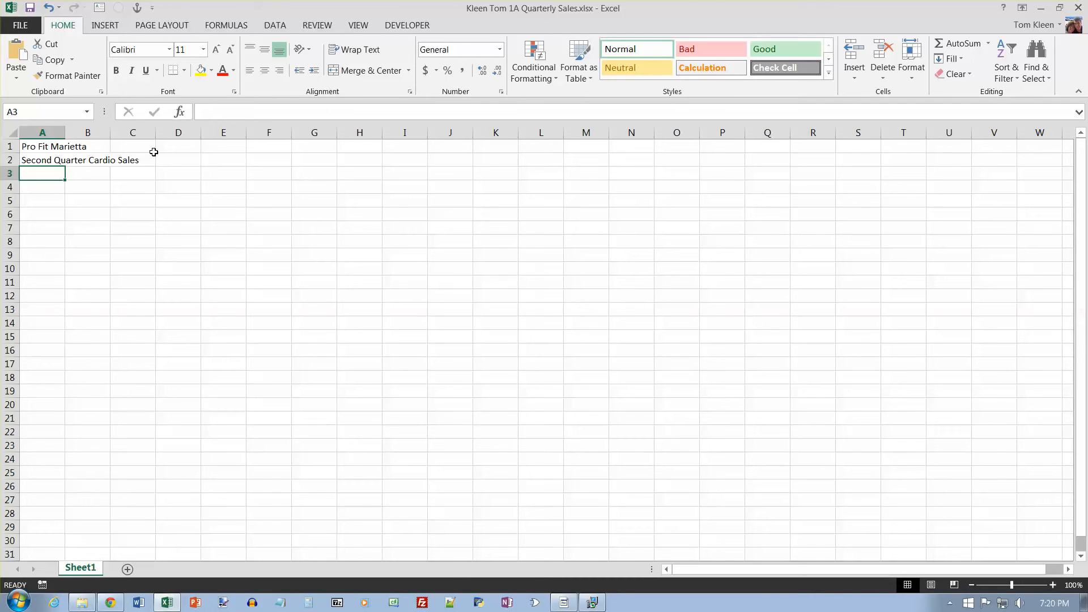
Step: Go to cell A4 and enter the row labels "Exercise Bikes" in A4 and "Elliptical Machines" in A5
left_click(34, 112)
type("a4")
key("Return")
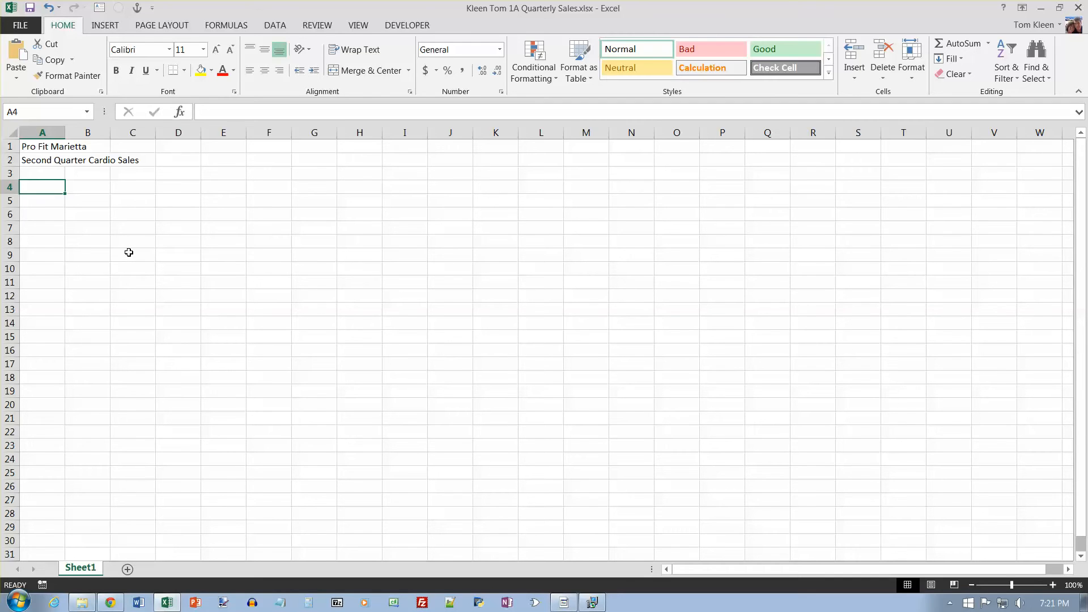
type("Exercise Bikes")
key("Return")
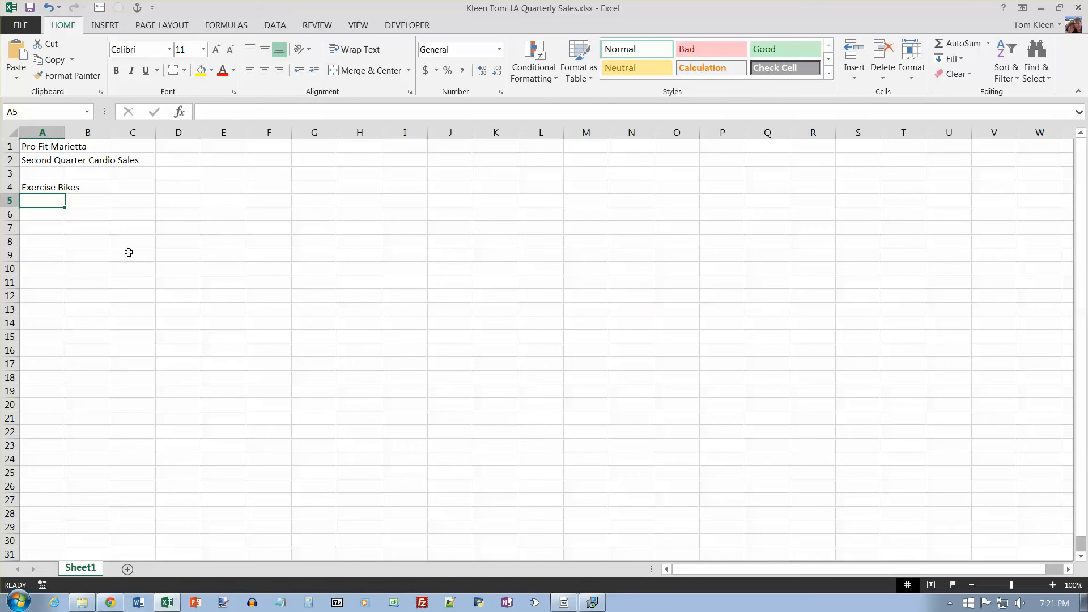
type("E")
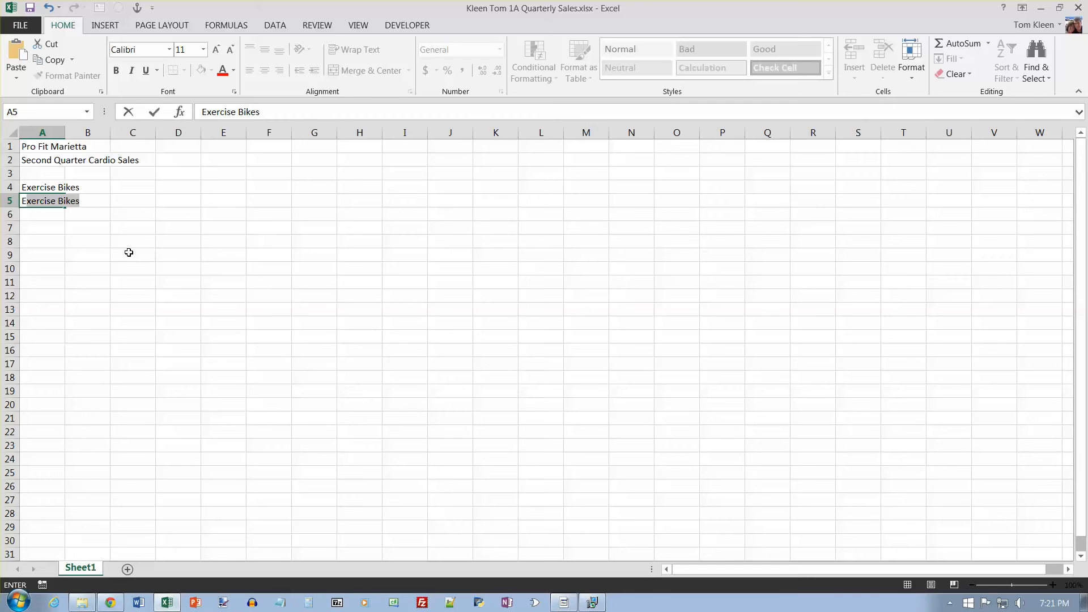
type("ll")
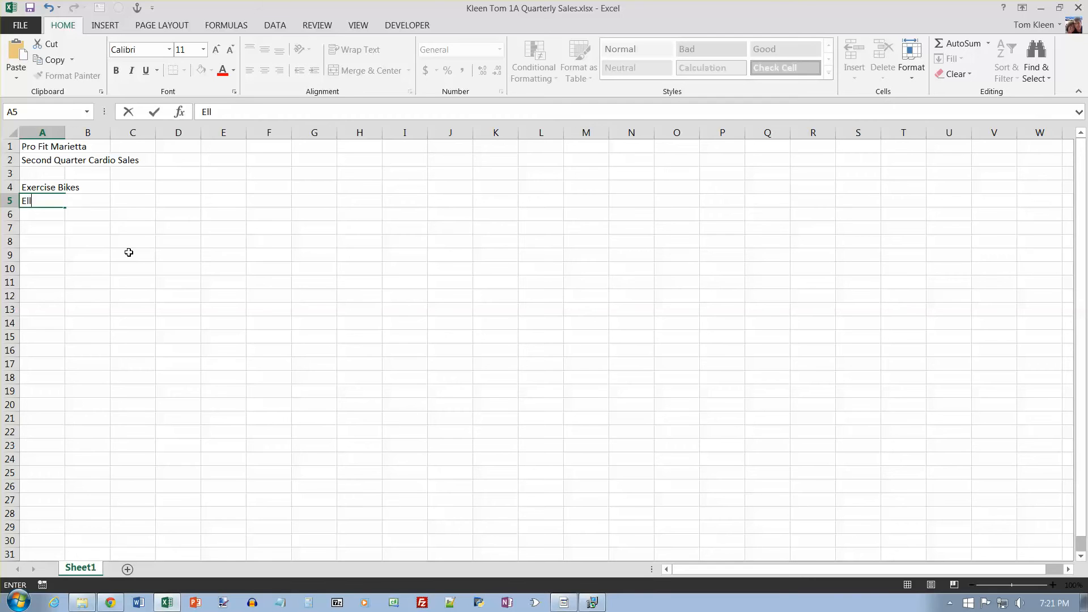
type("iptical Machines")
key("Return")
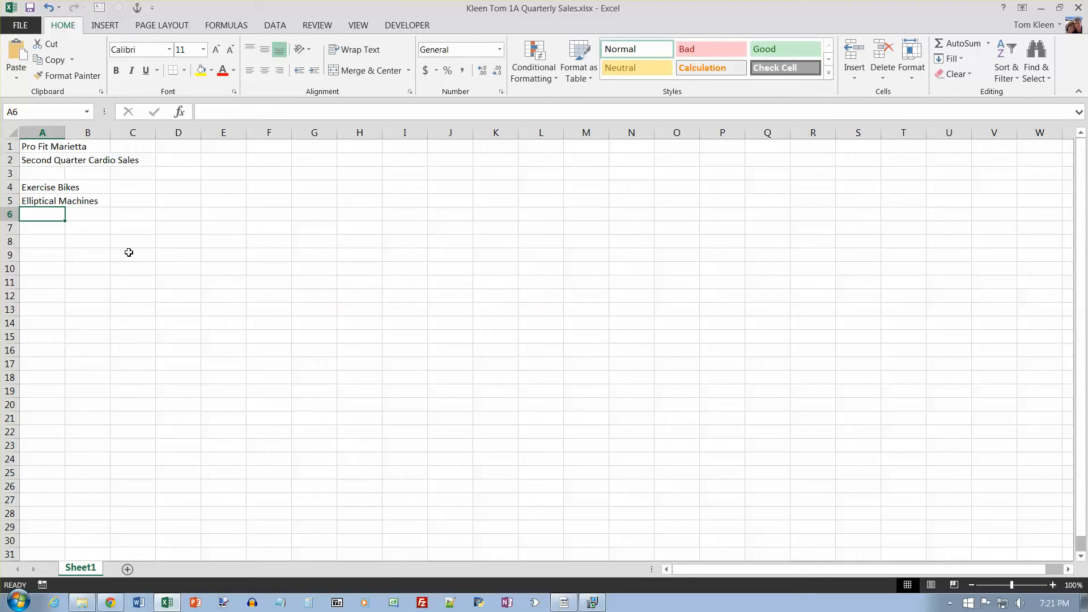
Step: Enter the remaining row labels "Treadmills", "Rowing Machines" and "Total" in cells A6 to A8
type("Treadmills")
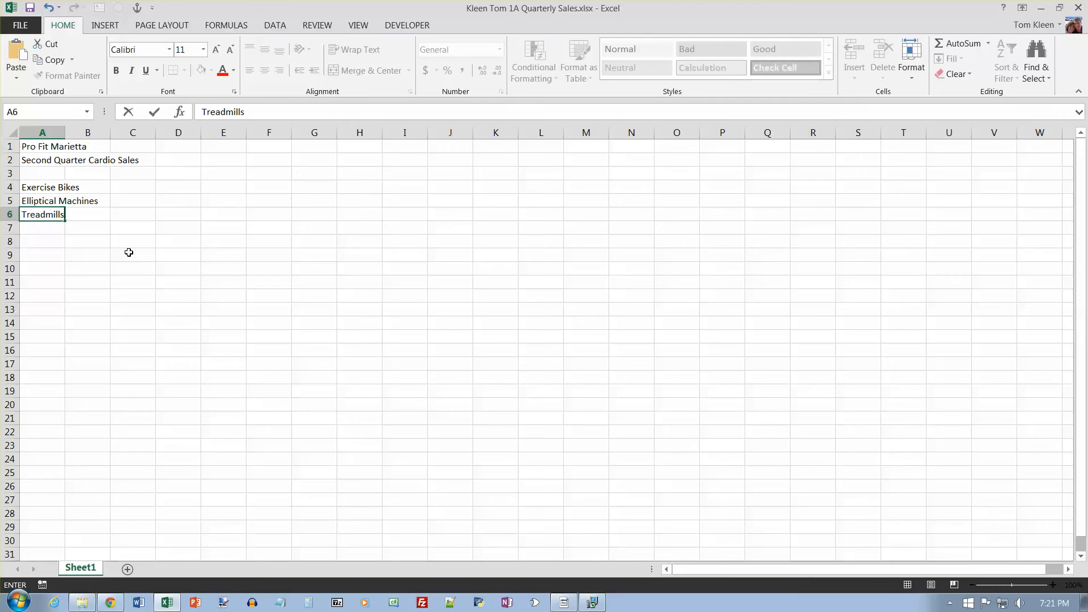
key("Return")
type("Ro")
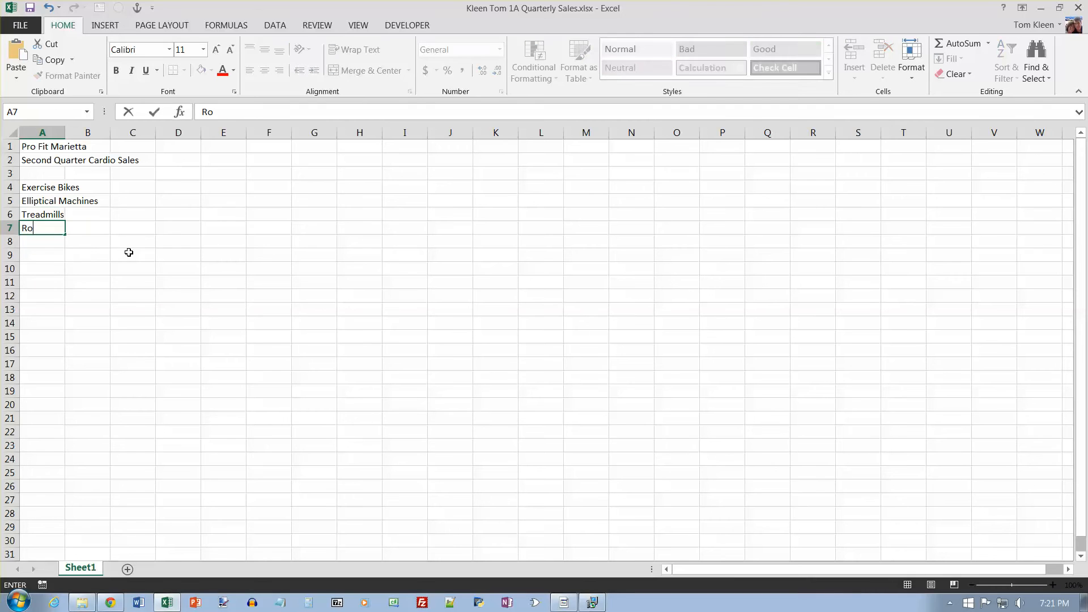
type("wing Machines")
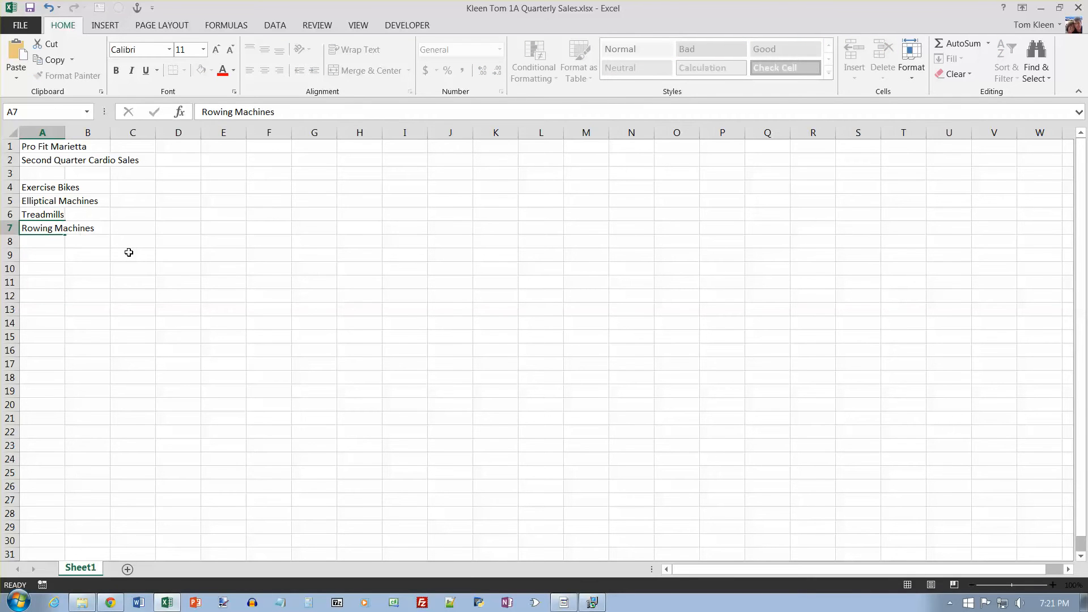
key("Return")
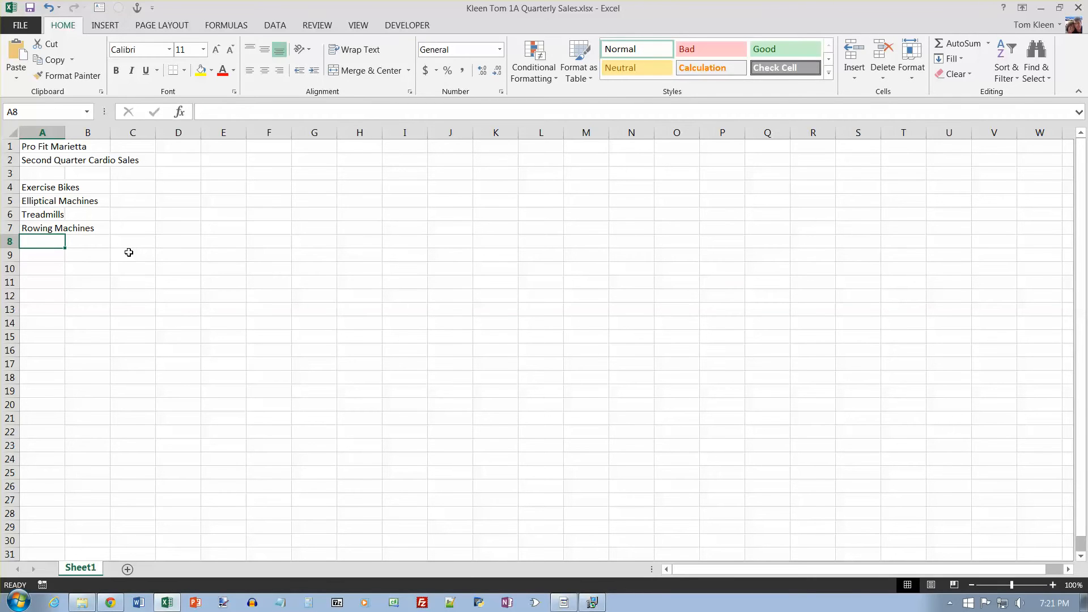
type("Total")
key("Return")
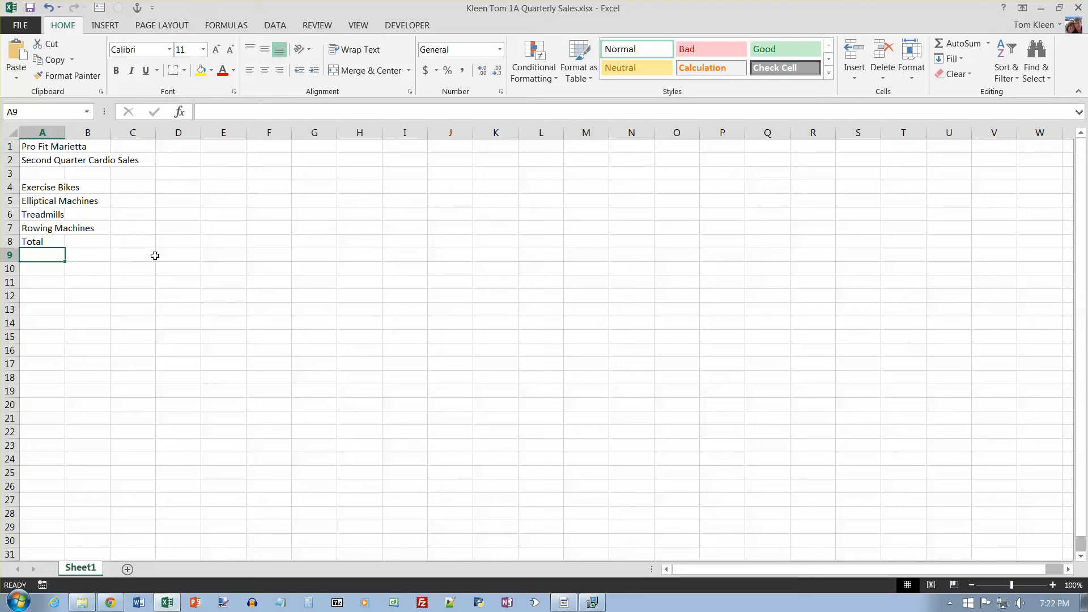
Step: Enter "April" in cell B3 and auto-fill the month series across to D3 for May and June
left_click(91, 174)
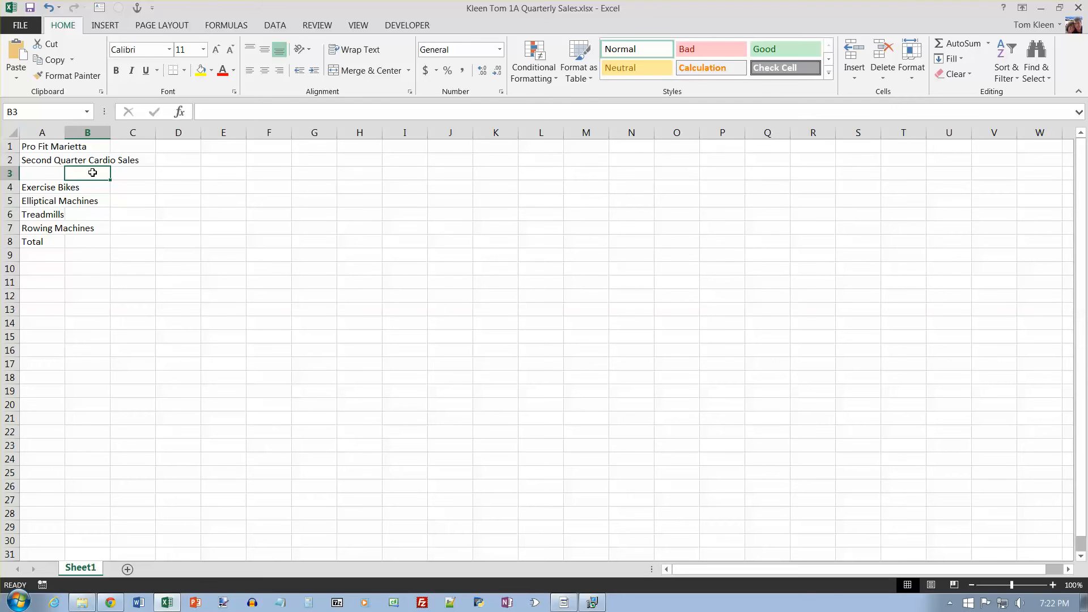
type("A")
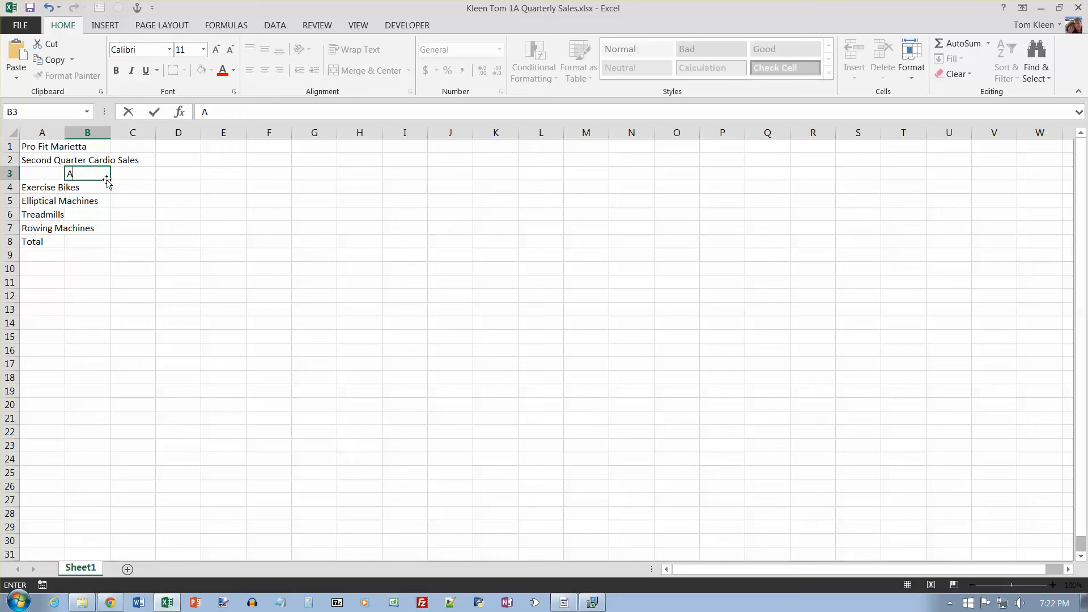
type("pril")
key("Return")
key("Up")
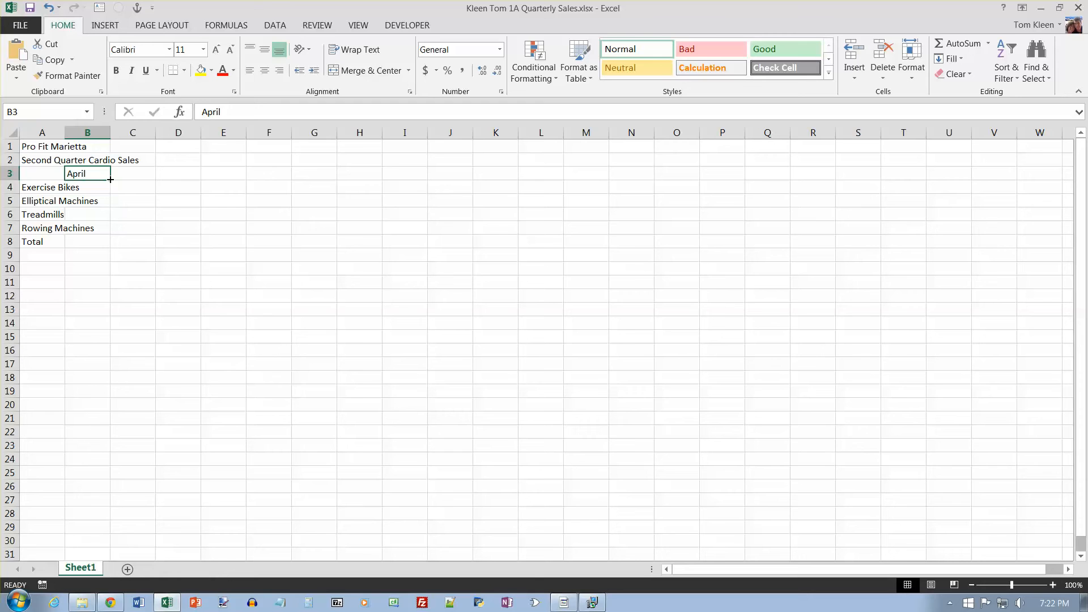
left_click_drag(110, 180, 178, 181)
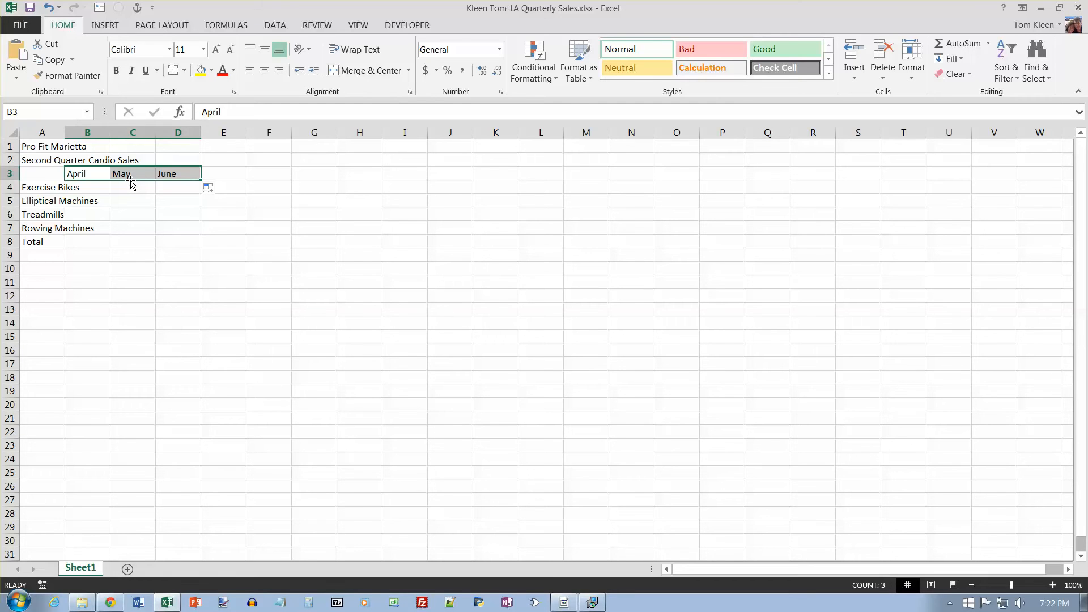
Step: Check the Auto Fill options for the month headings and save the workbook with cell A1 selected
left_click(211, 190)
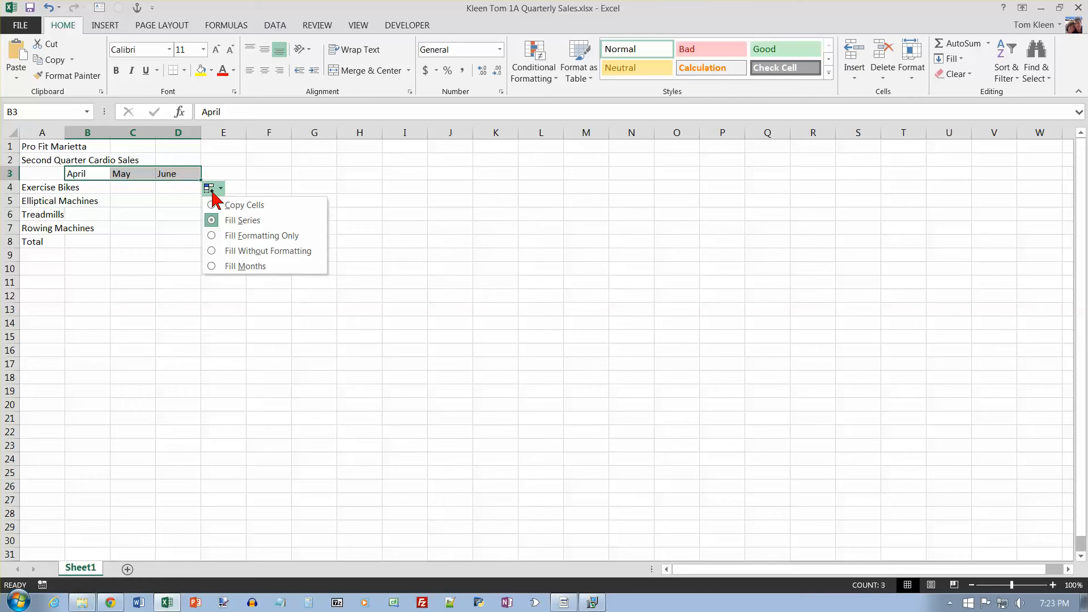
left_click(212, 188)
left_click(106, 188)
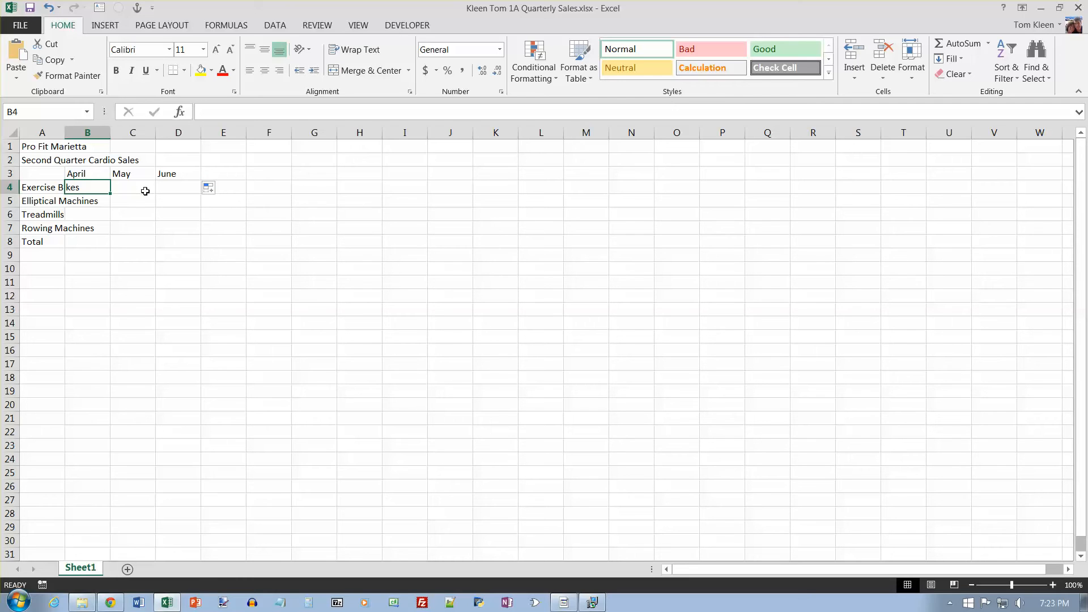
key("ctrl+Home")
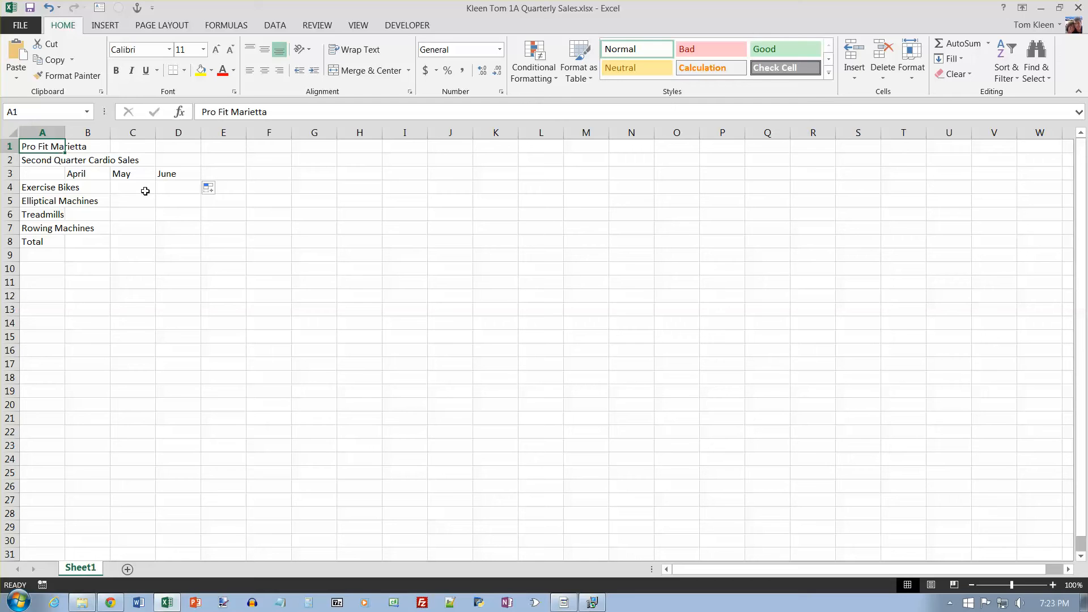
left_click(29, 9)
Step: Widen column A just enough to fit the longest row label, "Elliptical Machines"
left_click_drag(66, 133, 66, 132)
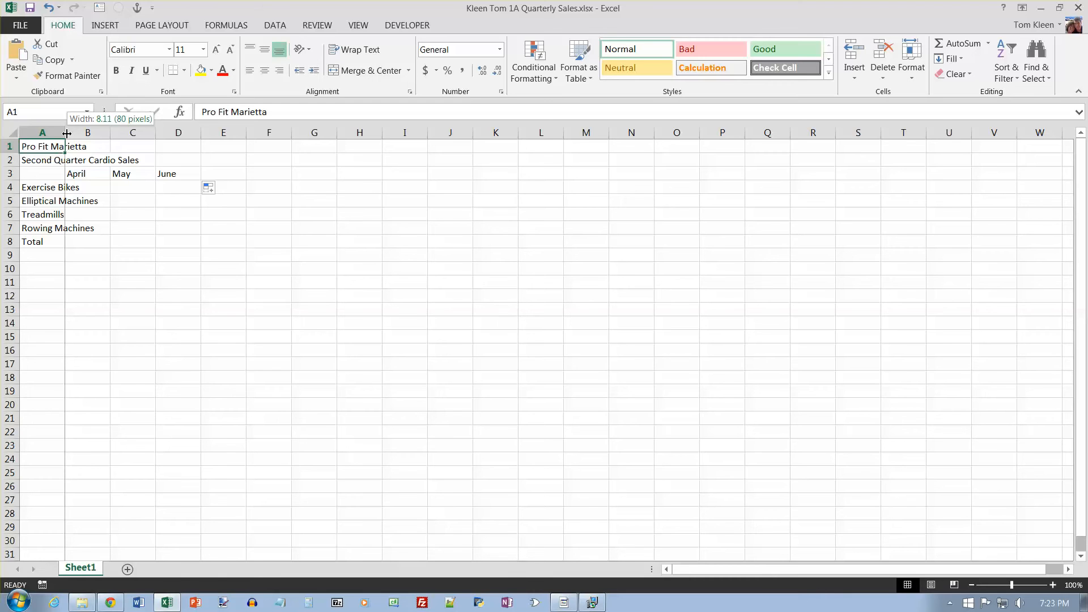
left_click_drag(67, 133, 67, 133)
left_click_drag(66, 134, 90, 135)
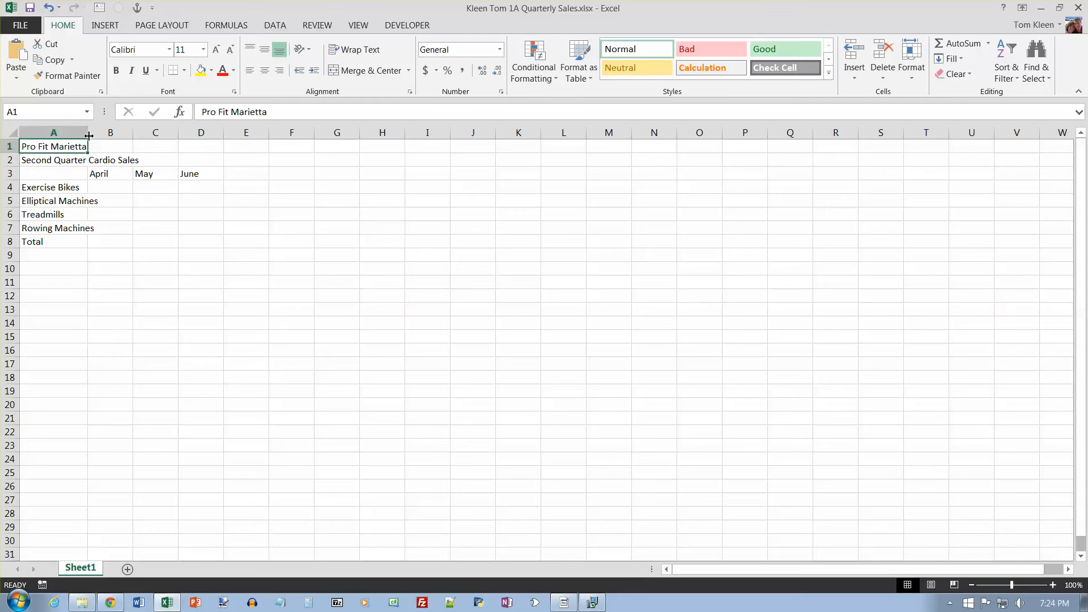
left_click_drag(89, 136, 94, 137)
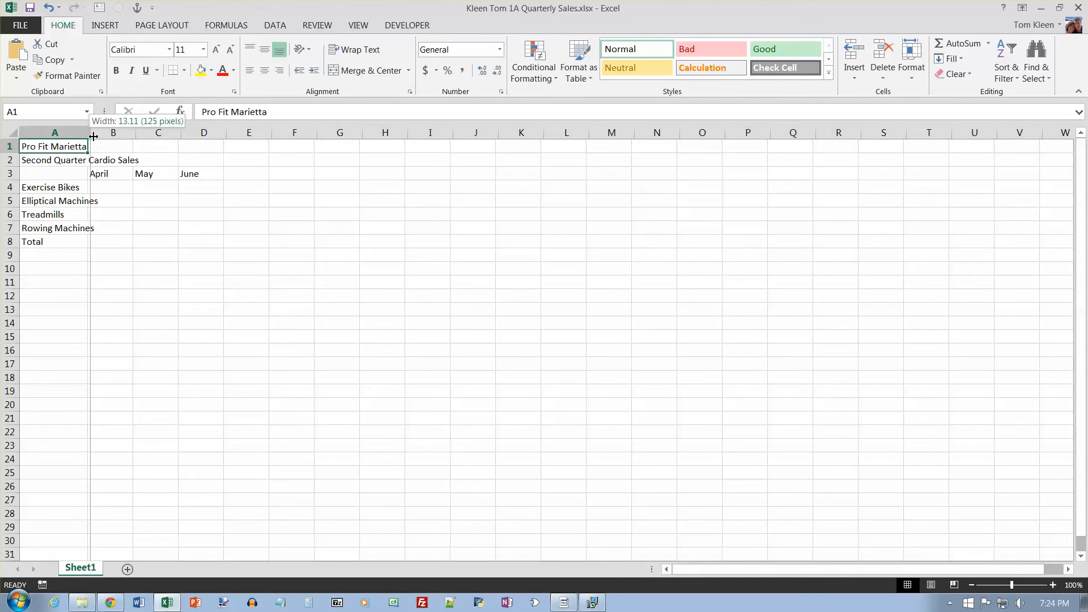
left_click_drag(93, 137, 108, 137)
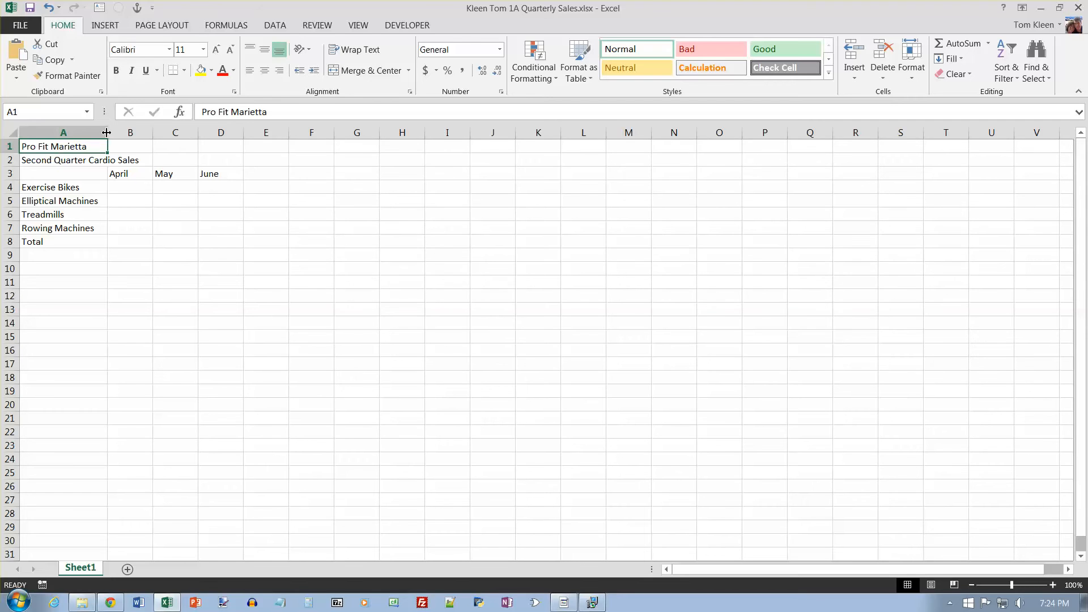
left_click_drag(106, 132, 107, 132)
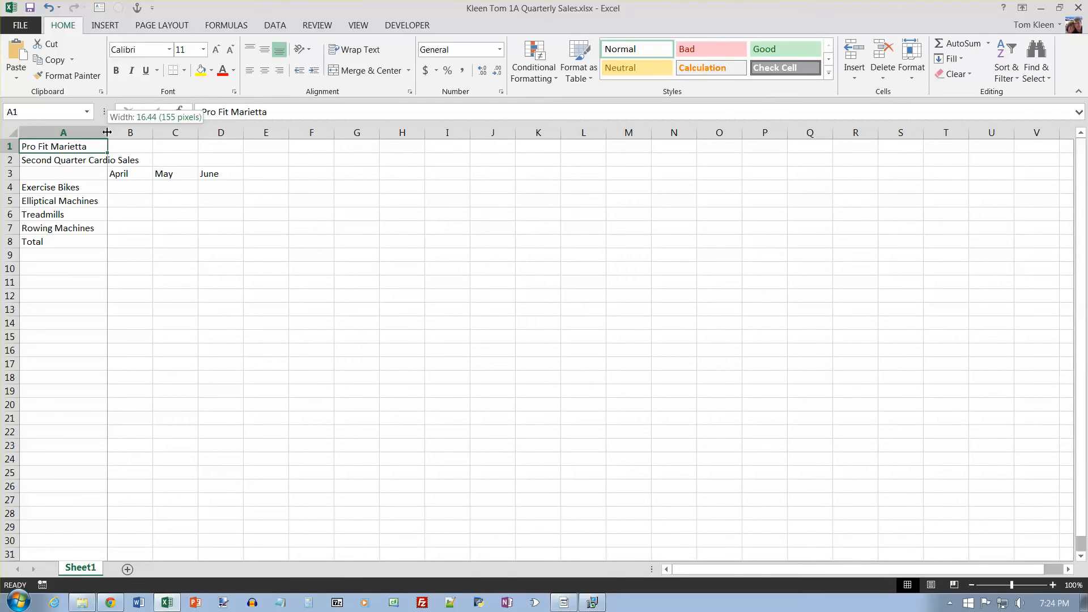
left_click_drag(106, 132, 102, 132)
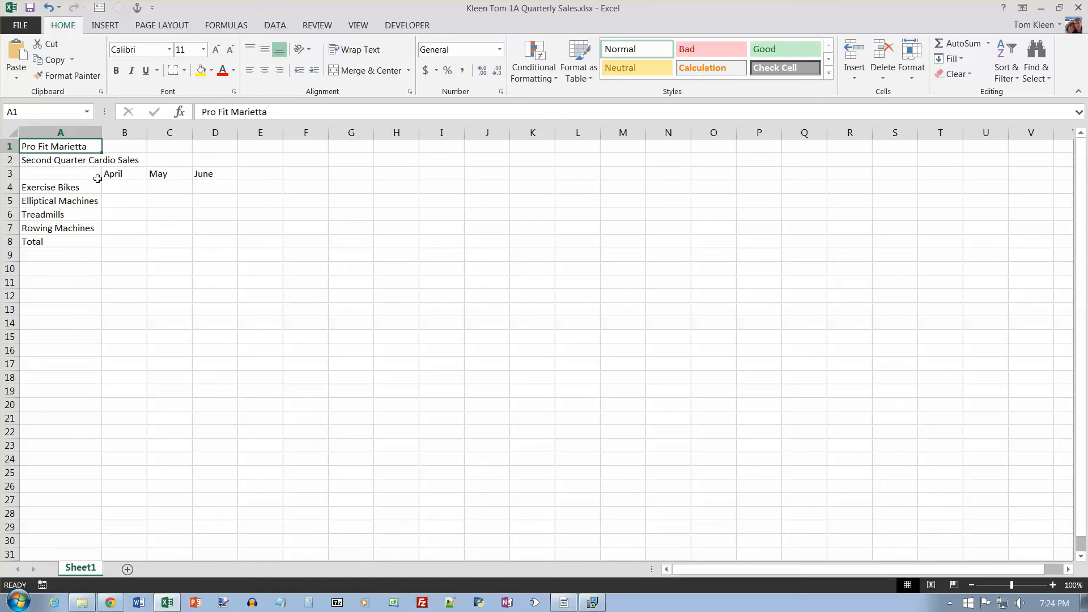
Step: Center the month headings April, May and June horizontally in cells B3 to D3
left_click(122, 172)
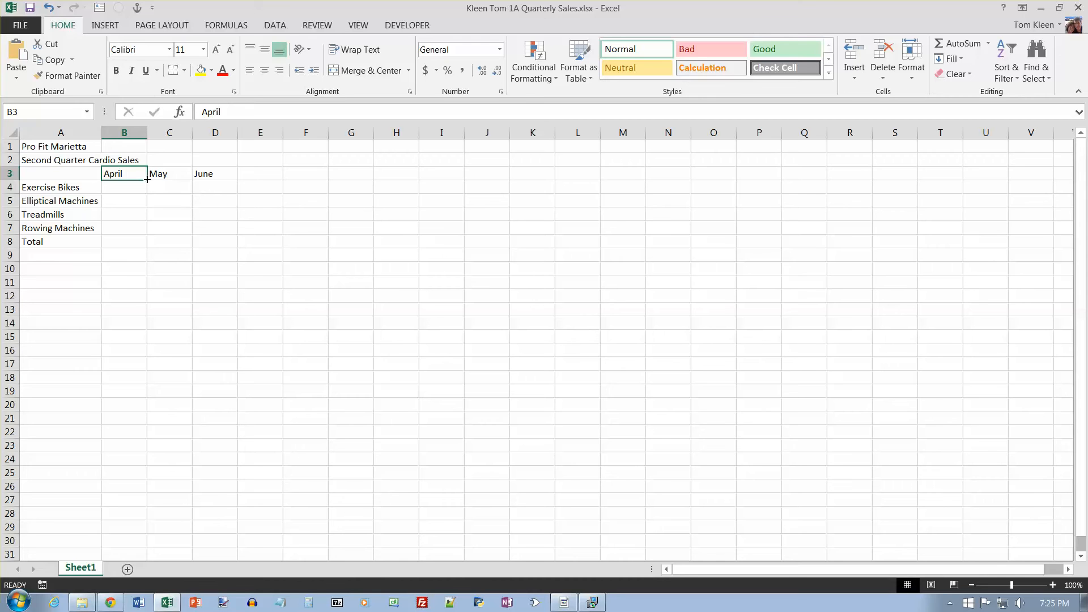
mouse_move(124, 173)
left_mouse_down()
mouse_move(243, 221)
mouse_move(346, 374)
mouse_move(249, 196)
mouse_move(190, 164)
mouse_move(218, 172)
left_mouse_up()
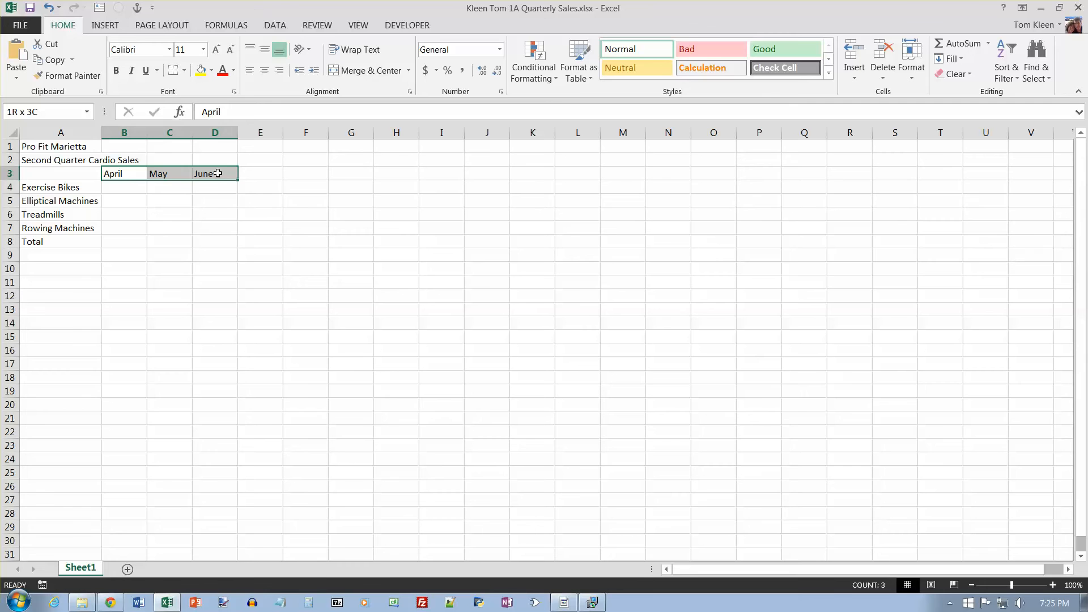
left_click_drag(218, 174, 219, 172)
left_click(55, 59)
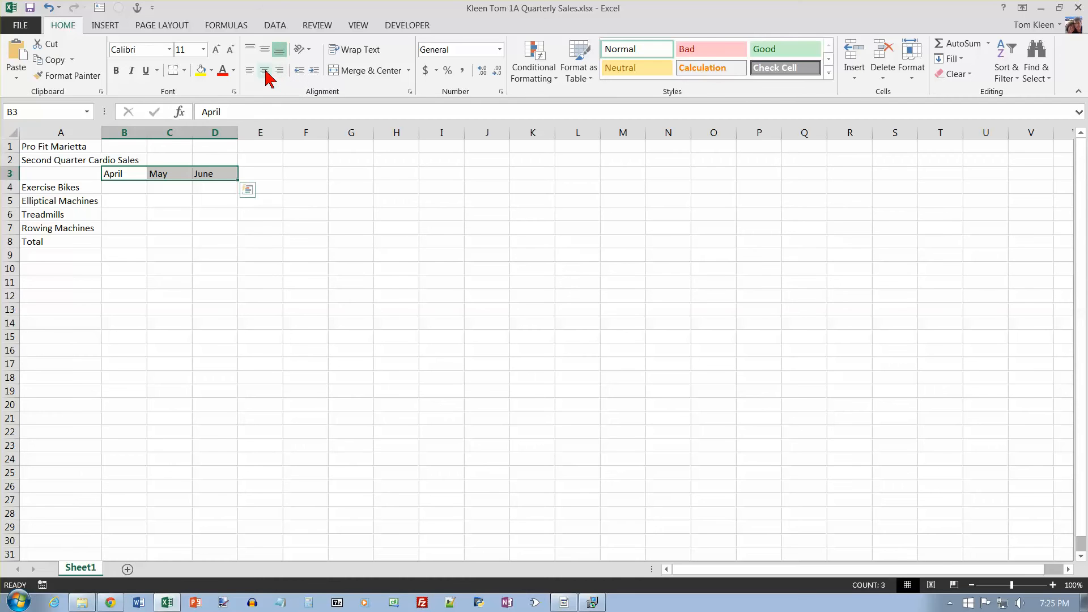
left_click(265, 72)
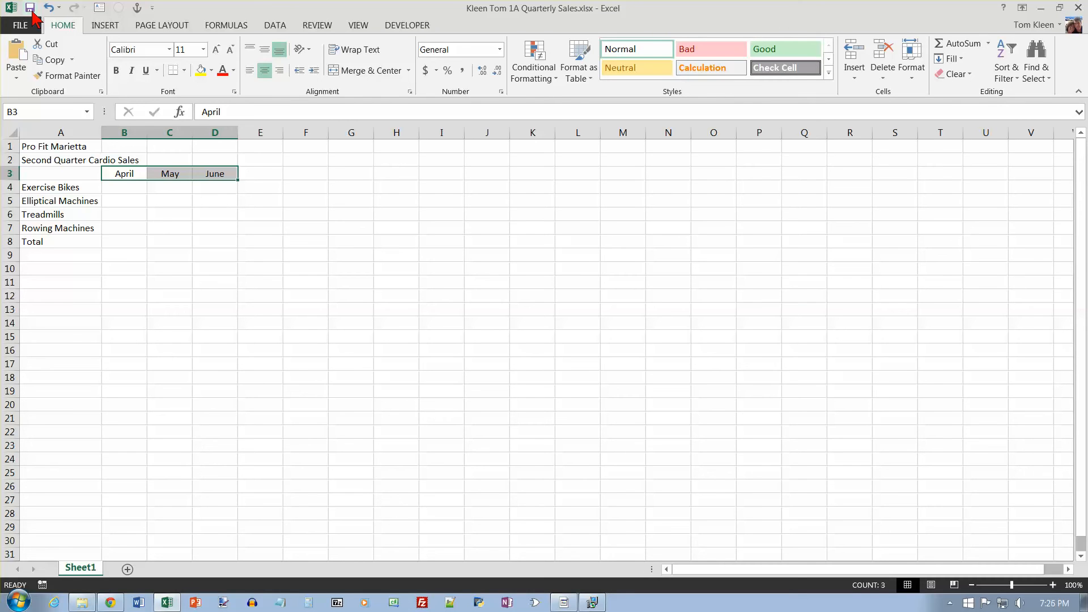
left_click(35, 58)
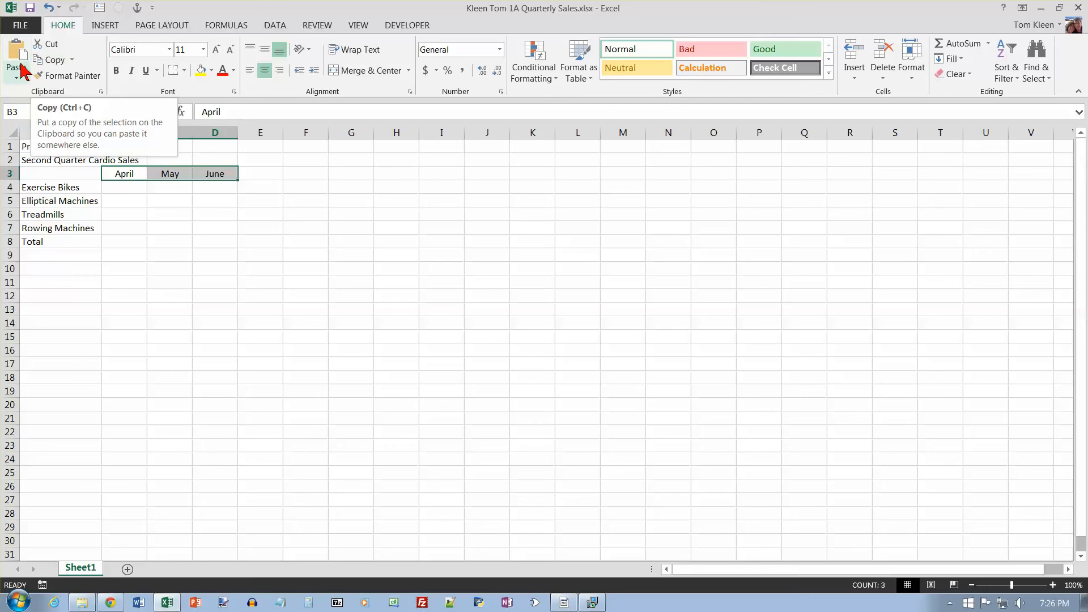
Step: Enter the April sales value 68991.12 for Exercise Bikes in cell B4
left_click(122, 187)
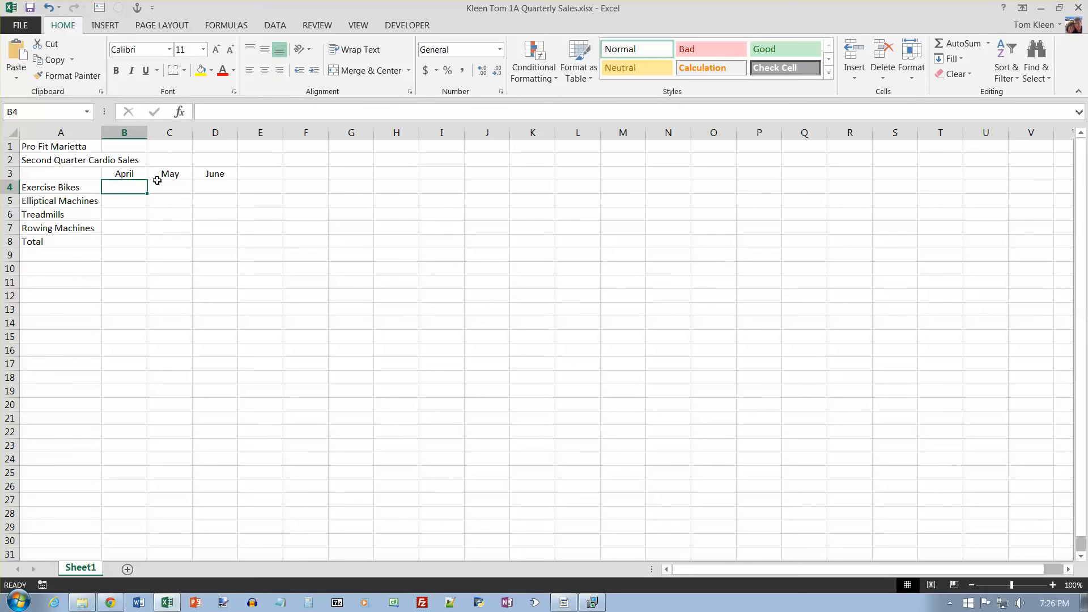
type("68991.12")
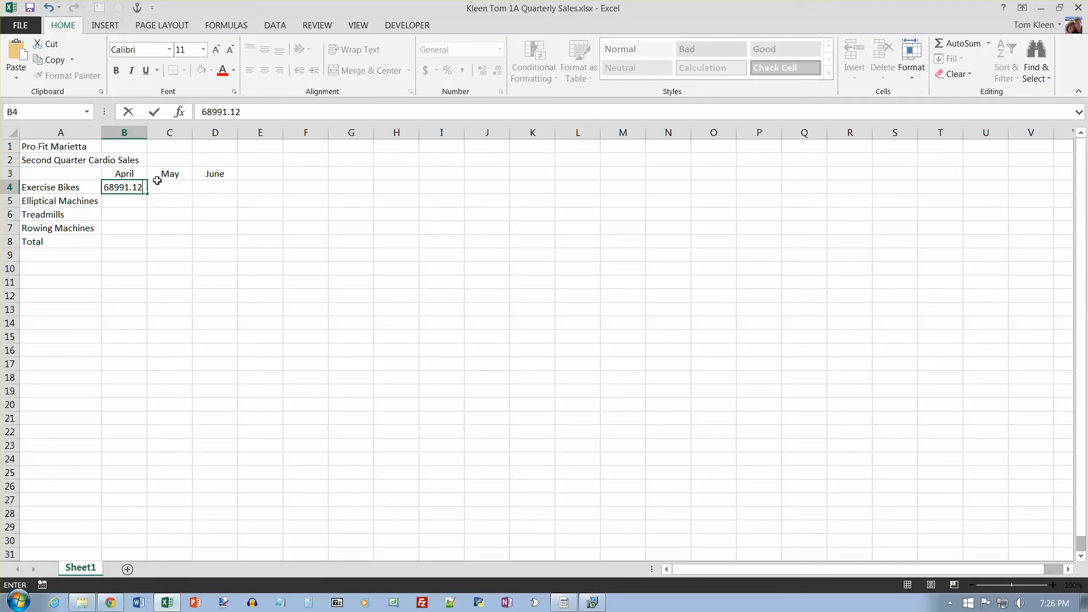
left_click(155, 112)
key("Return")
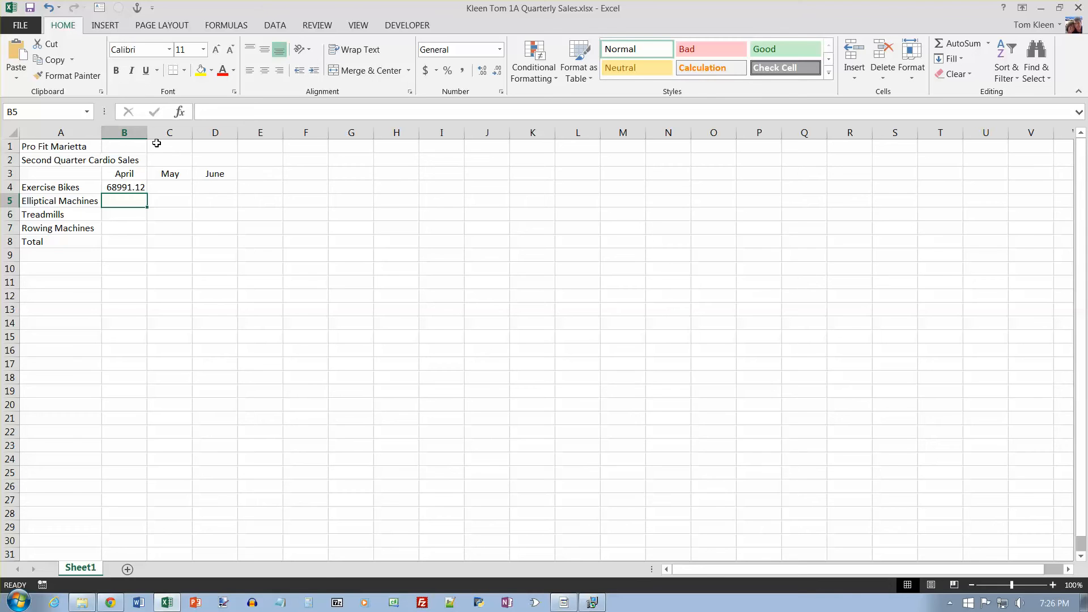
Step: Enter the Exercise Bikes sales values 86894.82 for May in C4 and 99650.58 for June in D4
key("Up")
key("Right")
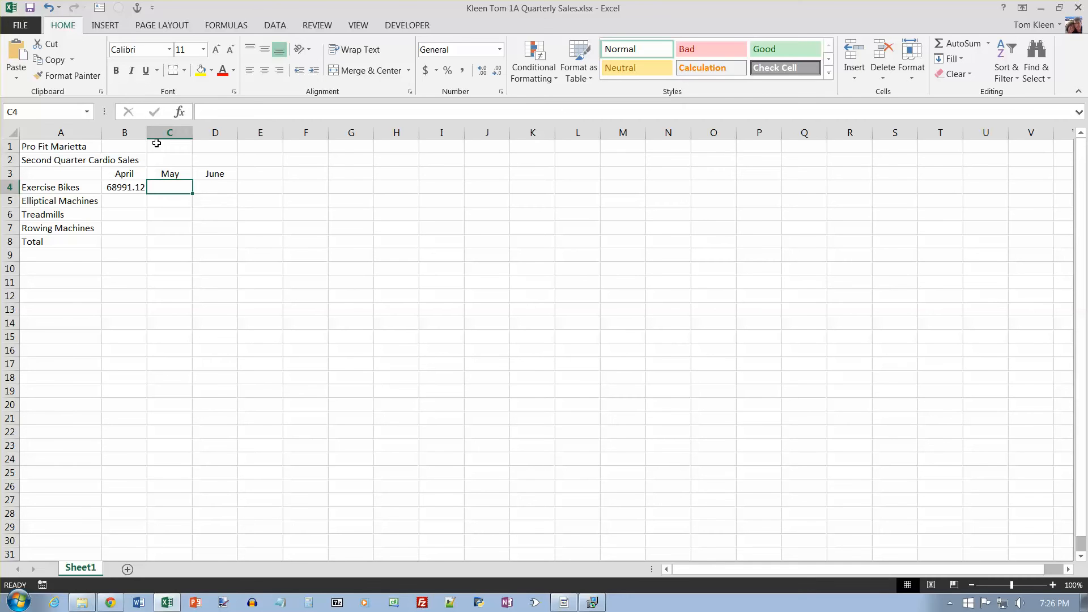
type("86")
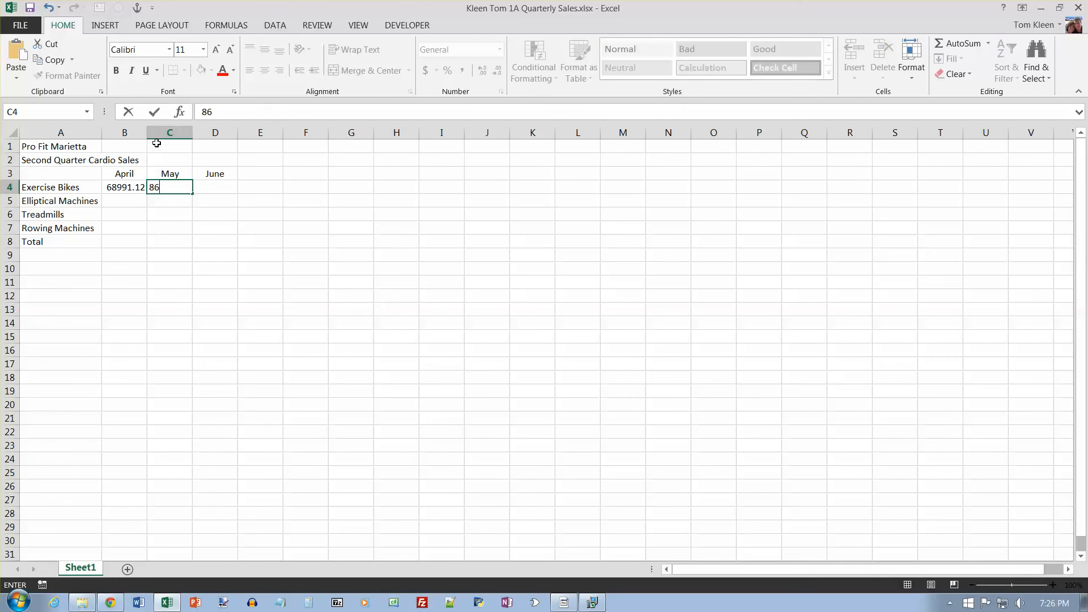
type("894.82")
key("Tab")
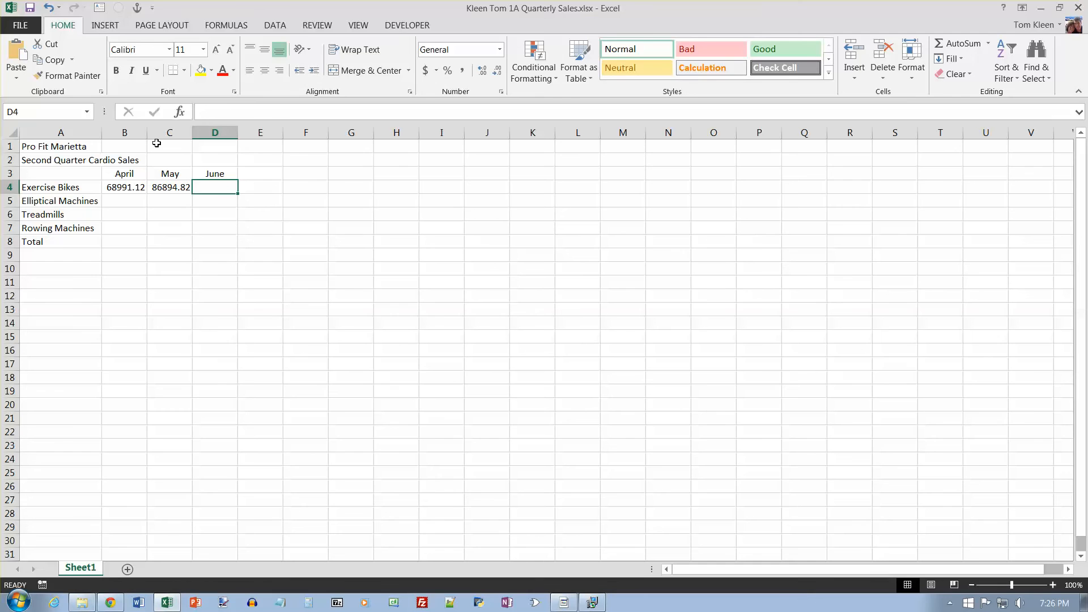
type("99650.58")
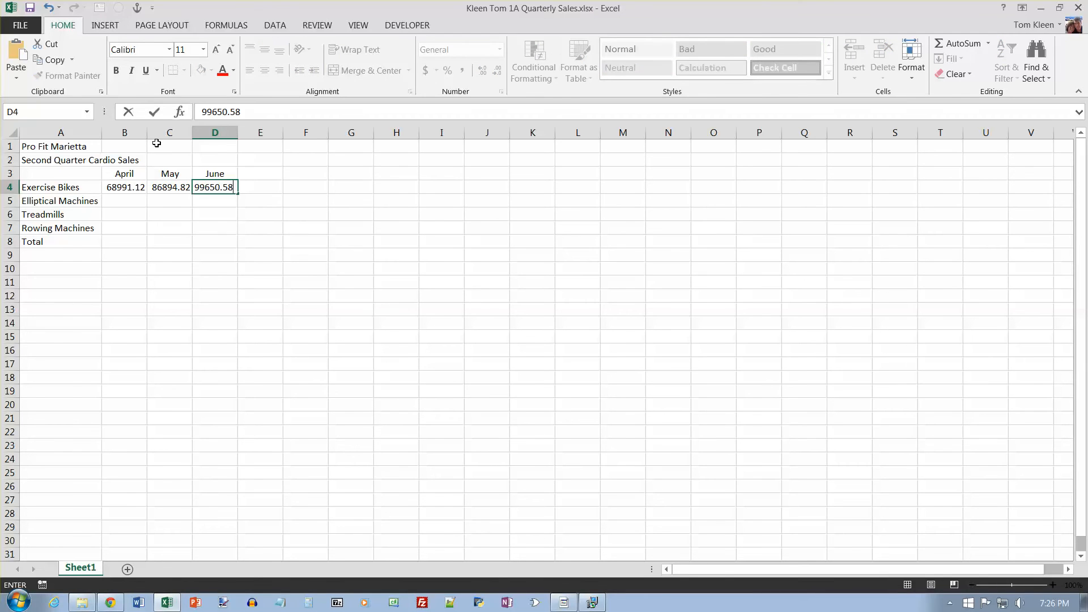
key("Return")
key("Left")
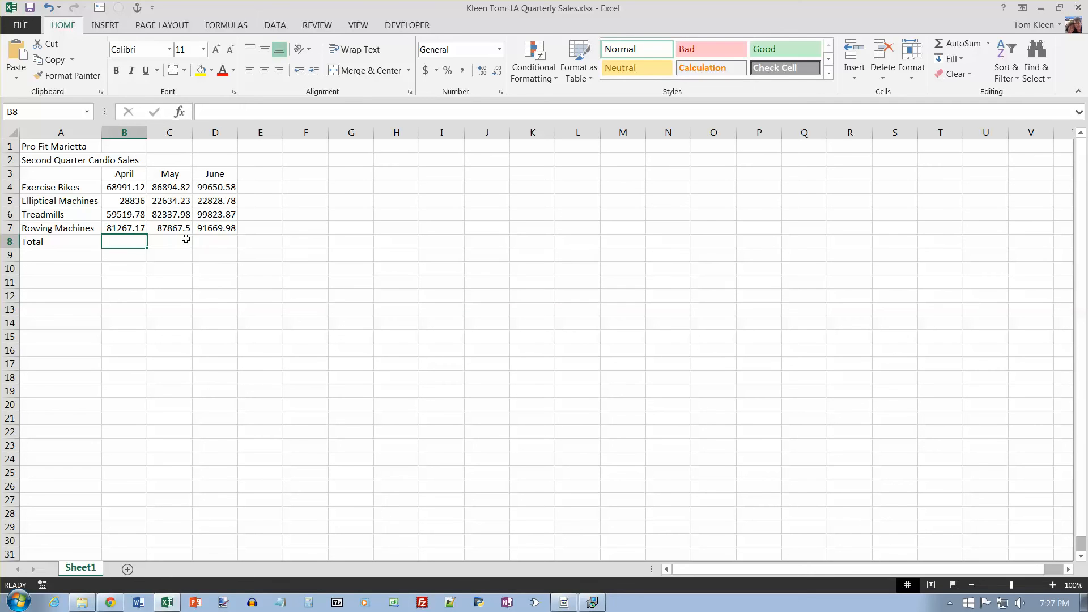
Step: Total the April sales in cell B8 with the formula =b4+b5+b6+b7
type("=")
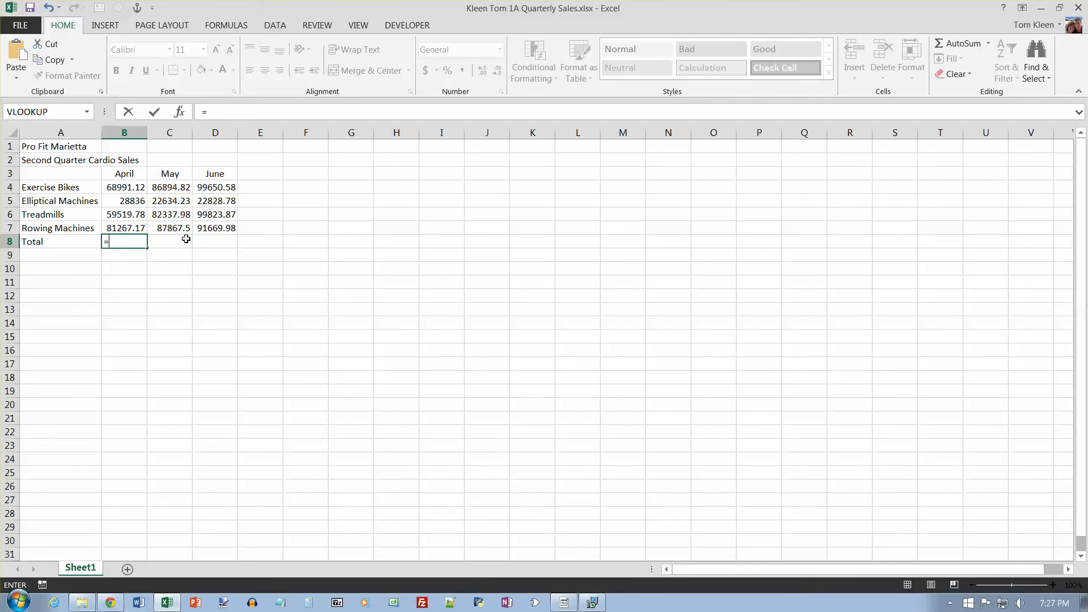
type("b4+b5")
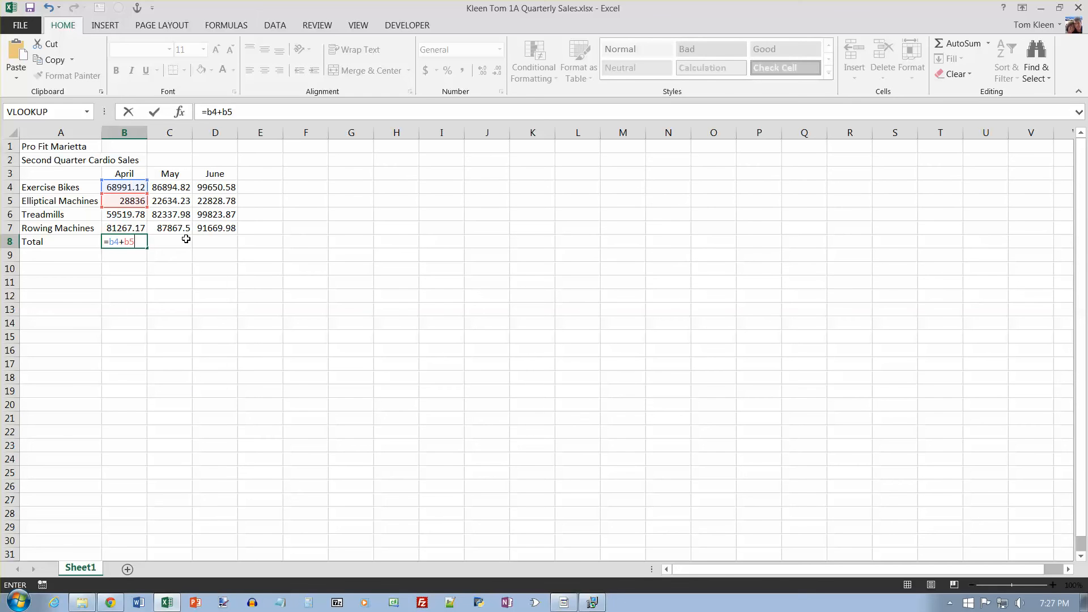
type("+b")
type("6")
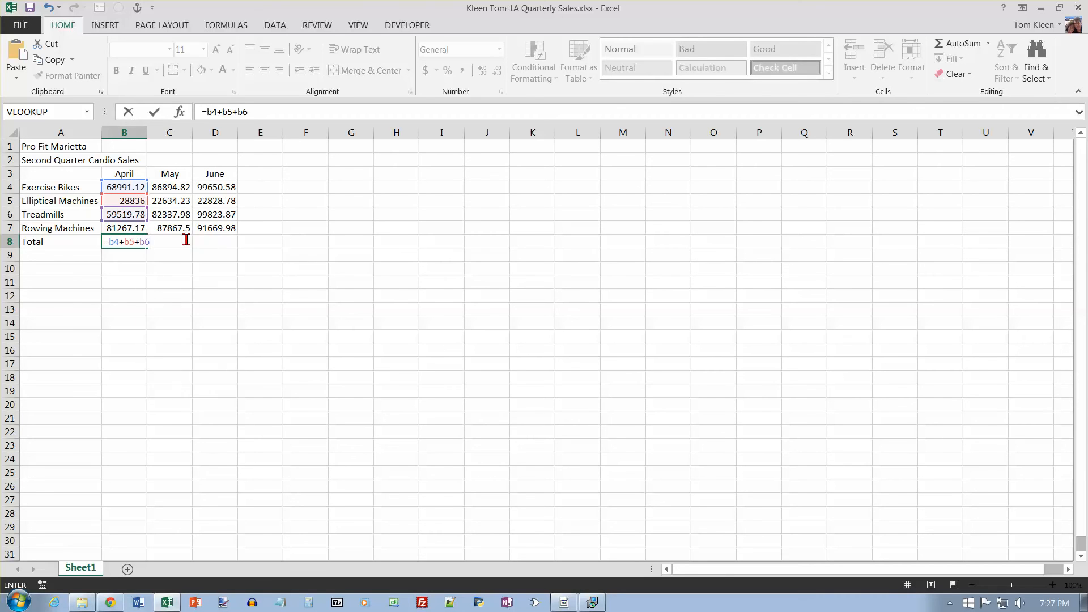
type("+b7")
key("Return")
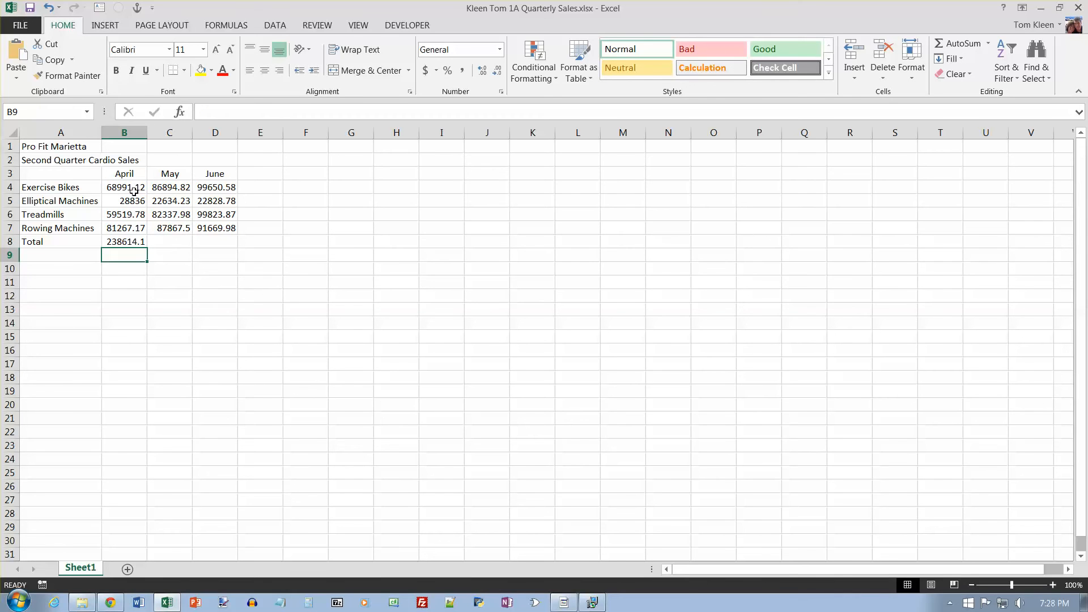
Step: Examine the formula in cell B8 and the cells it refers to, leaving it unedited
left_click(137, 239)
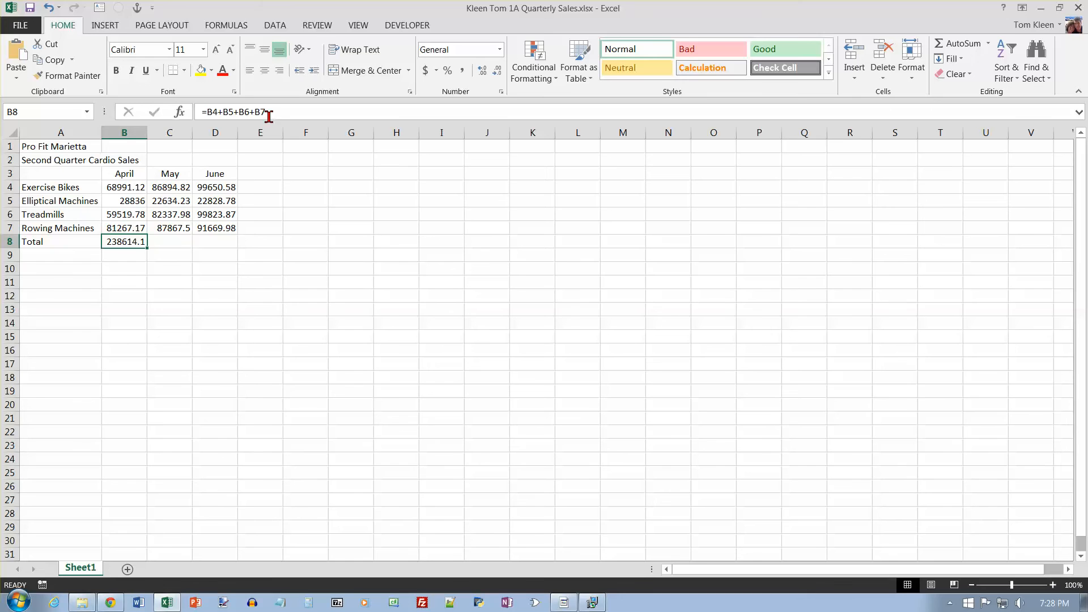
double_click(136, 241)
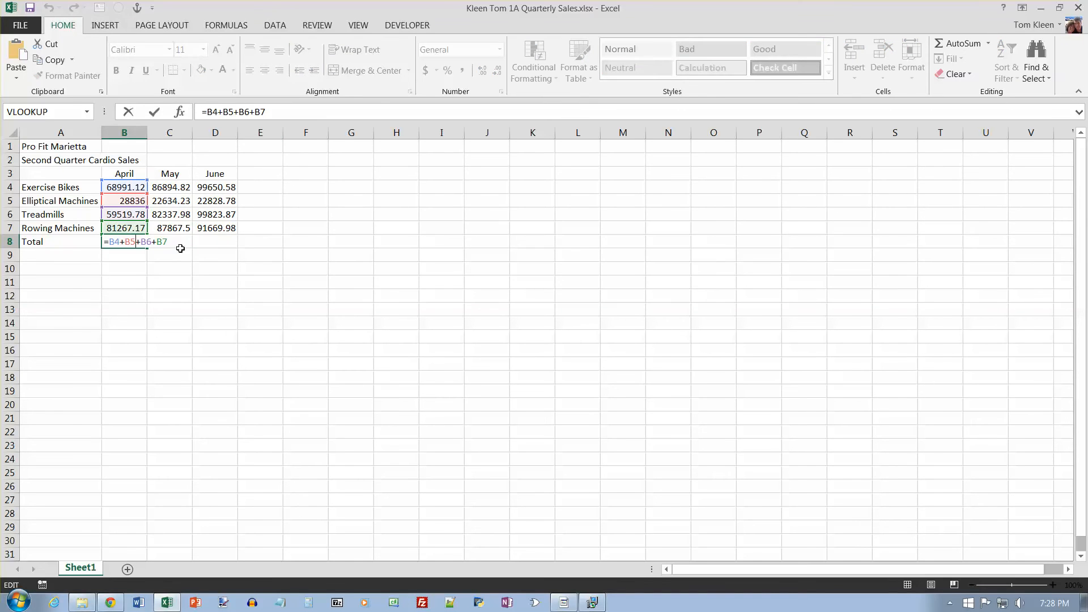
key("Escape")
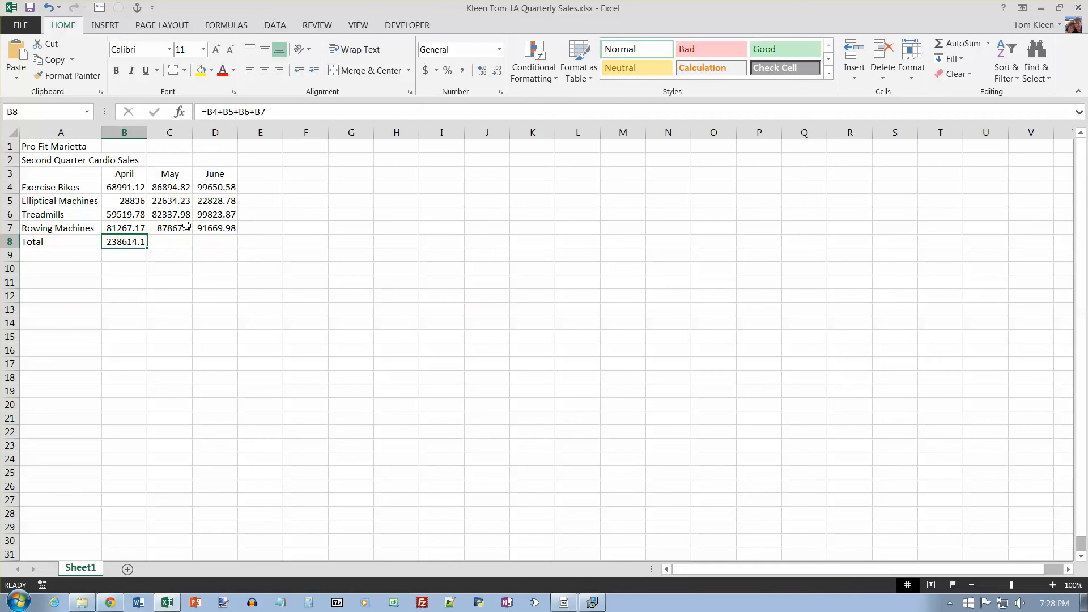
Step: Total the May sales in cell C8 with the formula =c4+C5+C6+C7
left_click(176, 239)
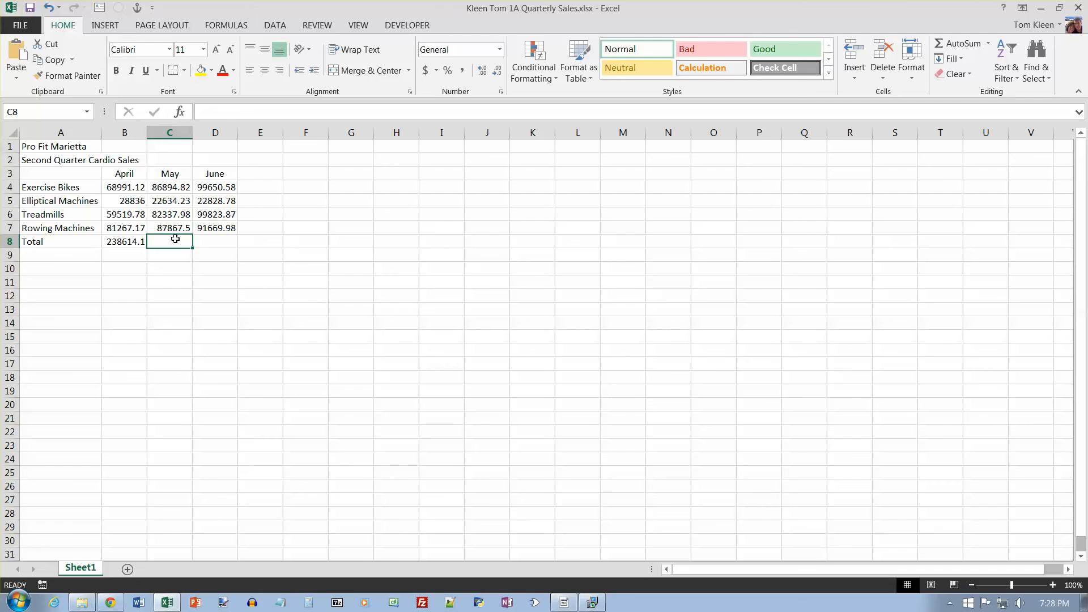
type("=c")
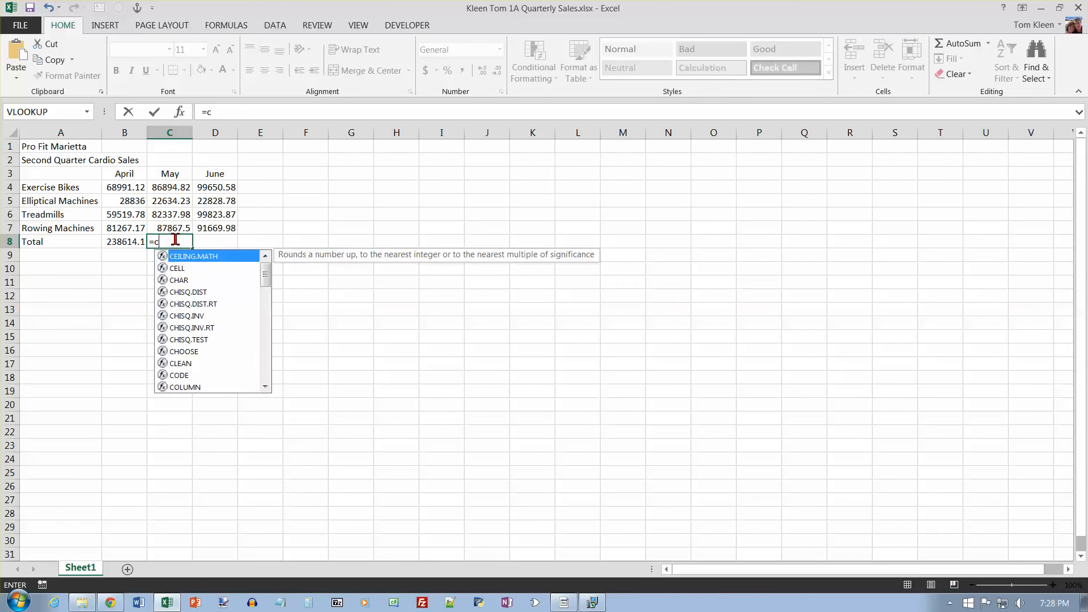
type("4+")
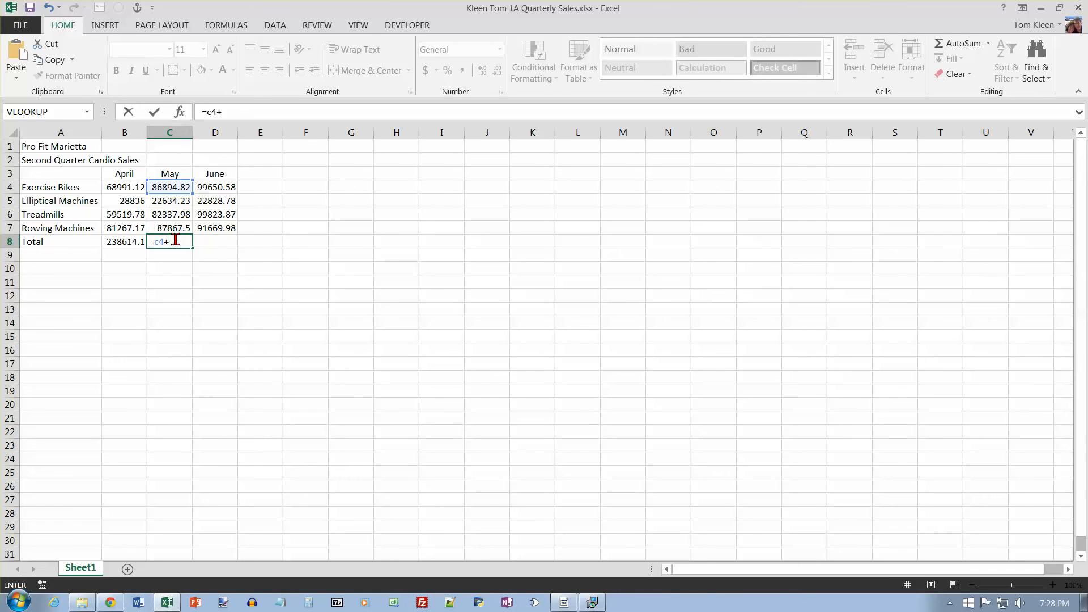
left_click(177, 200)
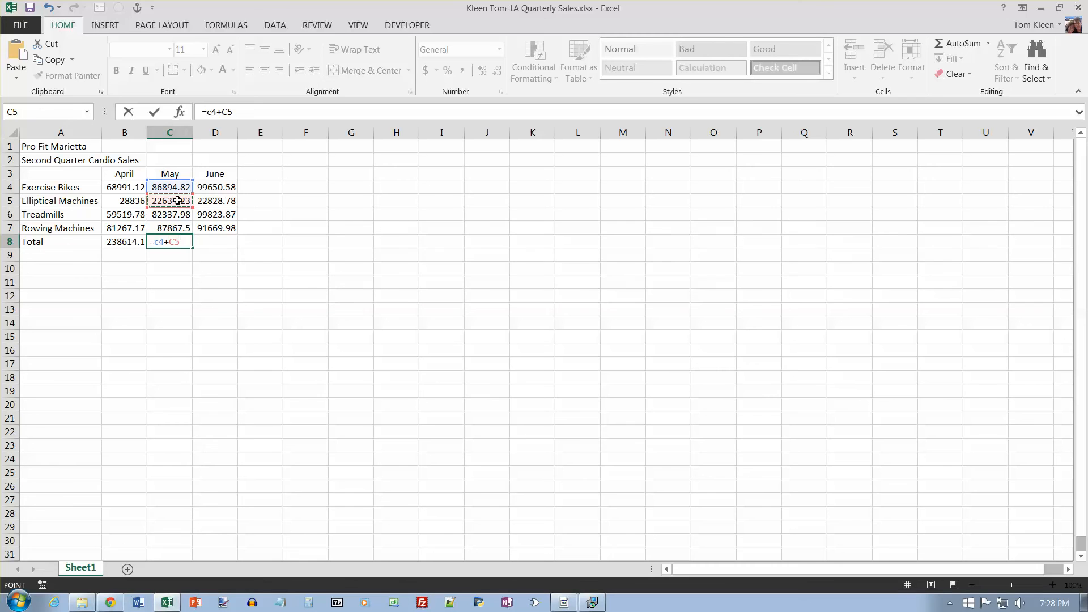
type("+")
left_click(183, 214)
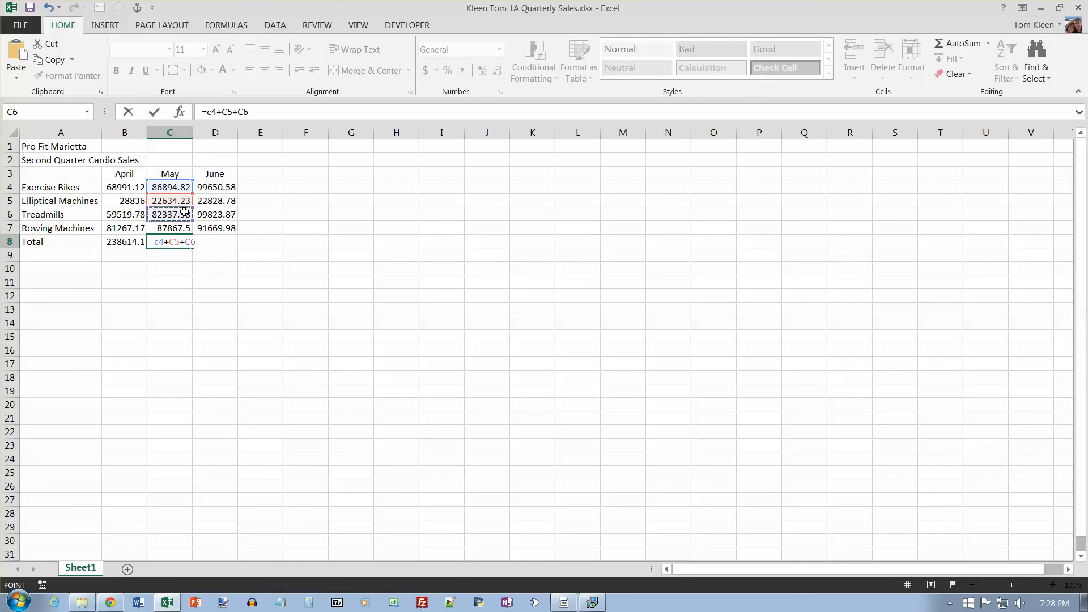
type("+")
left_click(183, 227)
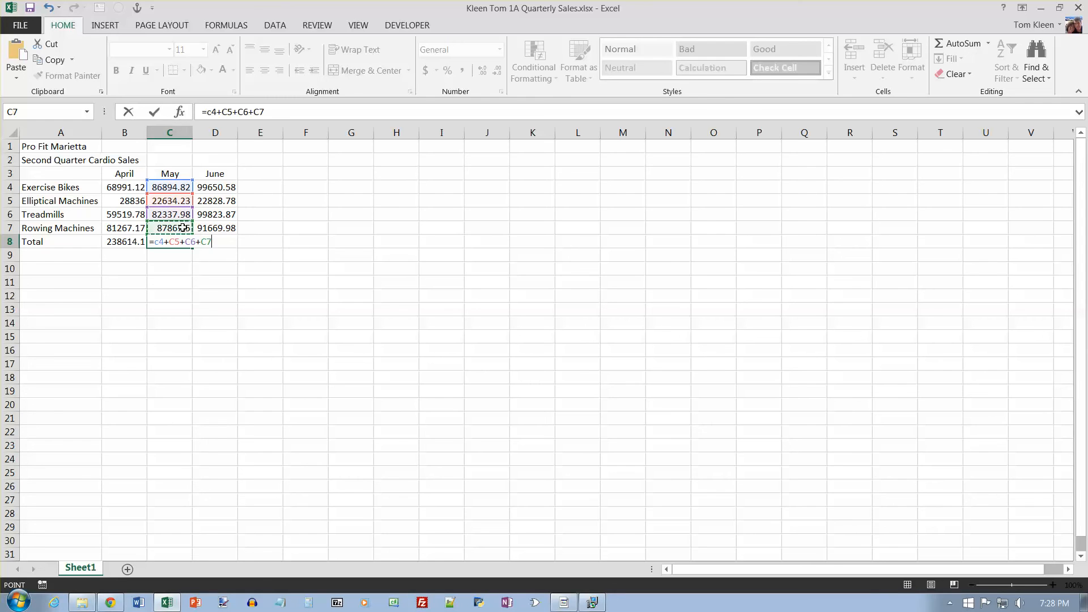
key("Return")
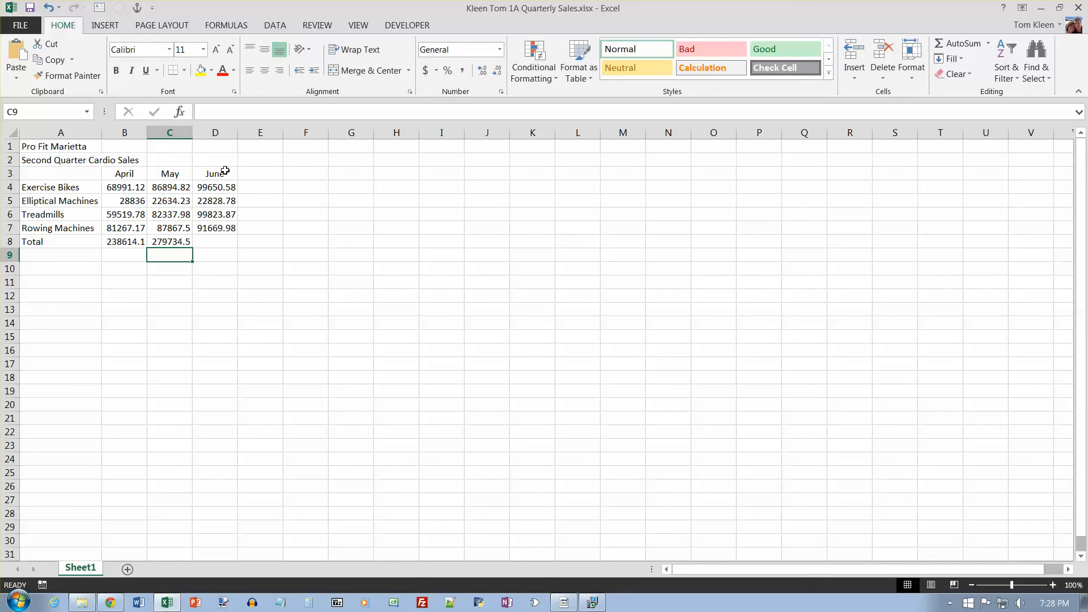
Step: Total the June sales in cell D8 using AutoSum over D4:D7, and compare its formula with the one in C8
left_click(216, 241)
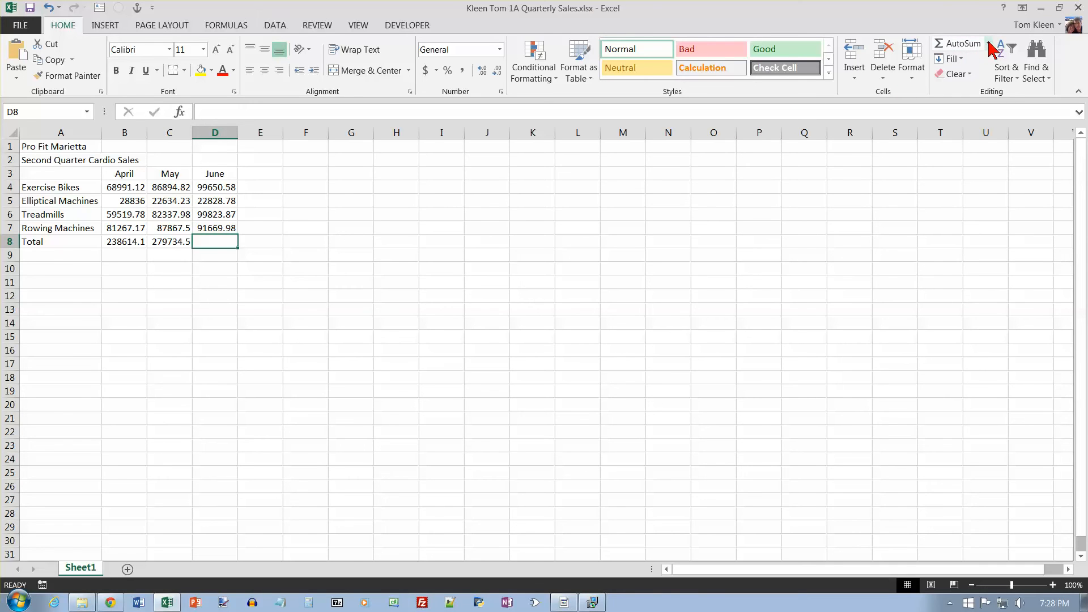
left_click(962, 45)
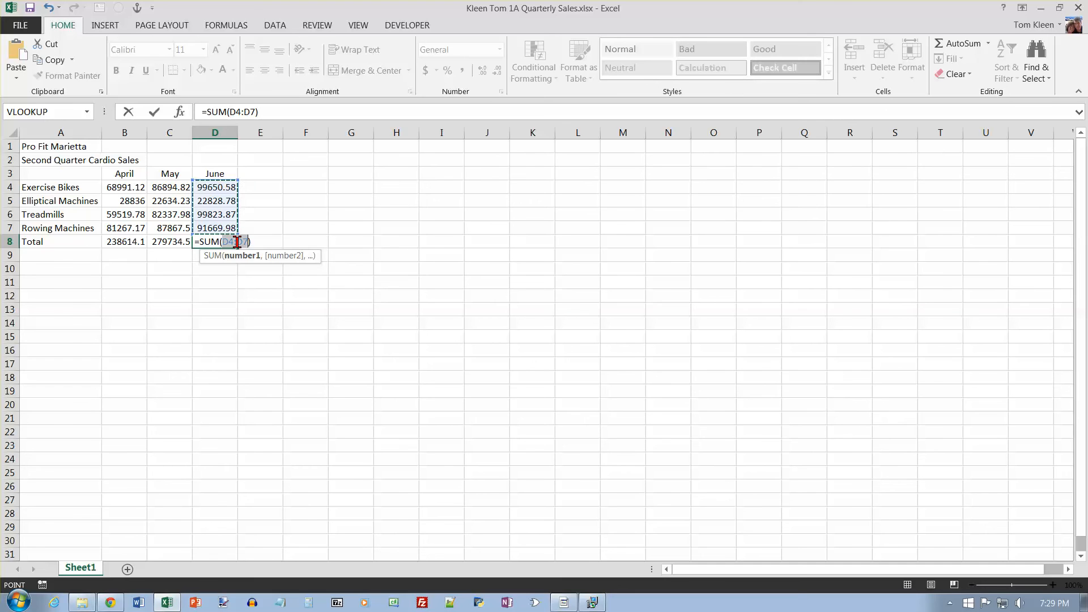
key("Return")
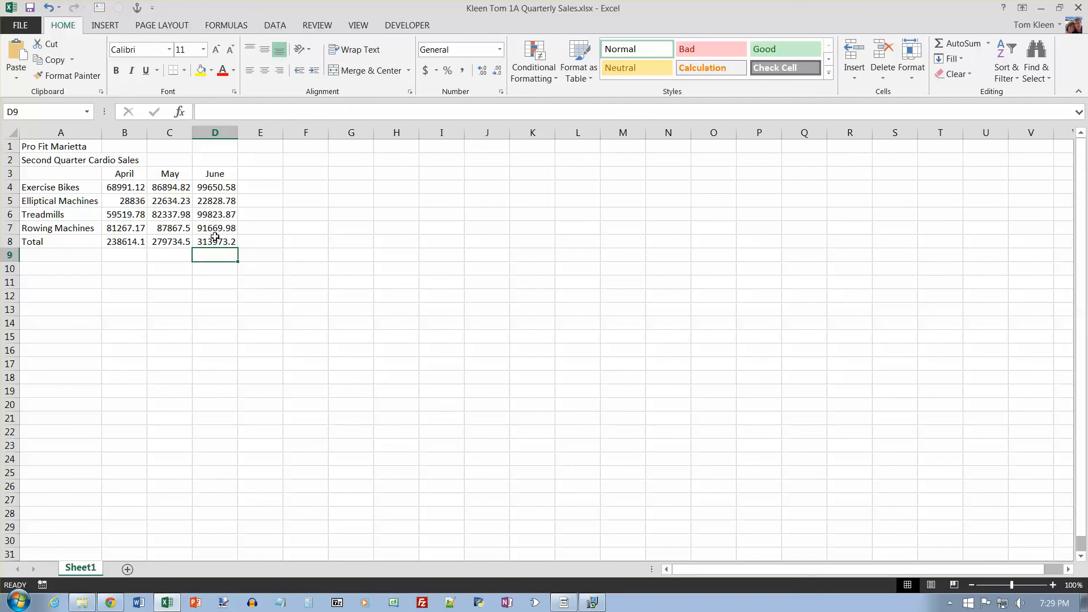
left_click(219, 236)
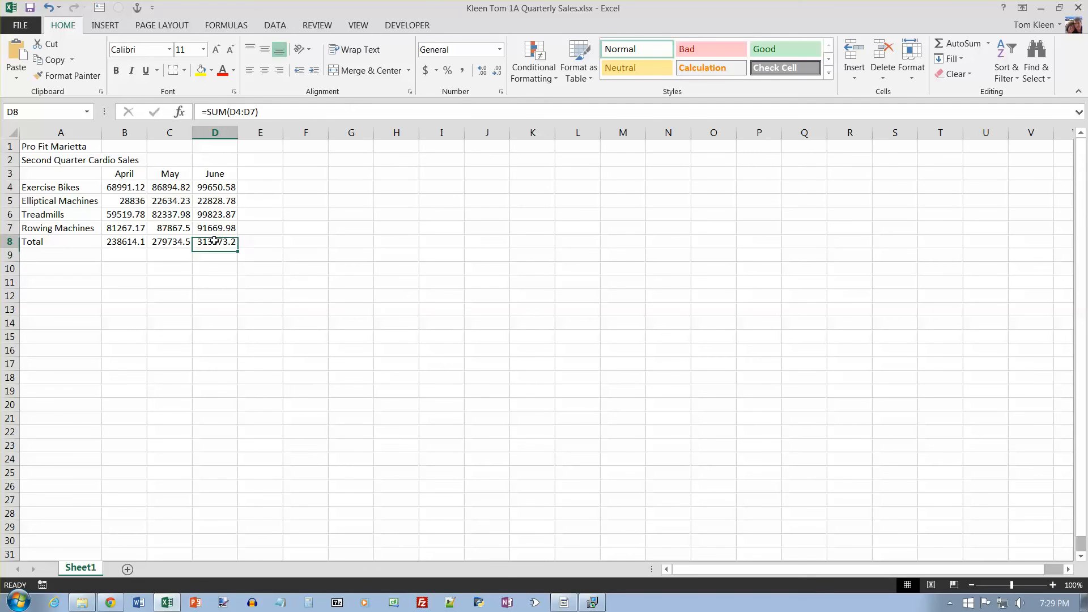
left_click(168, 242)
left_click(229, 243)
Step: Enter the column heading Total in cell E3
left_click(261, 174)
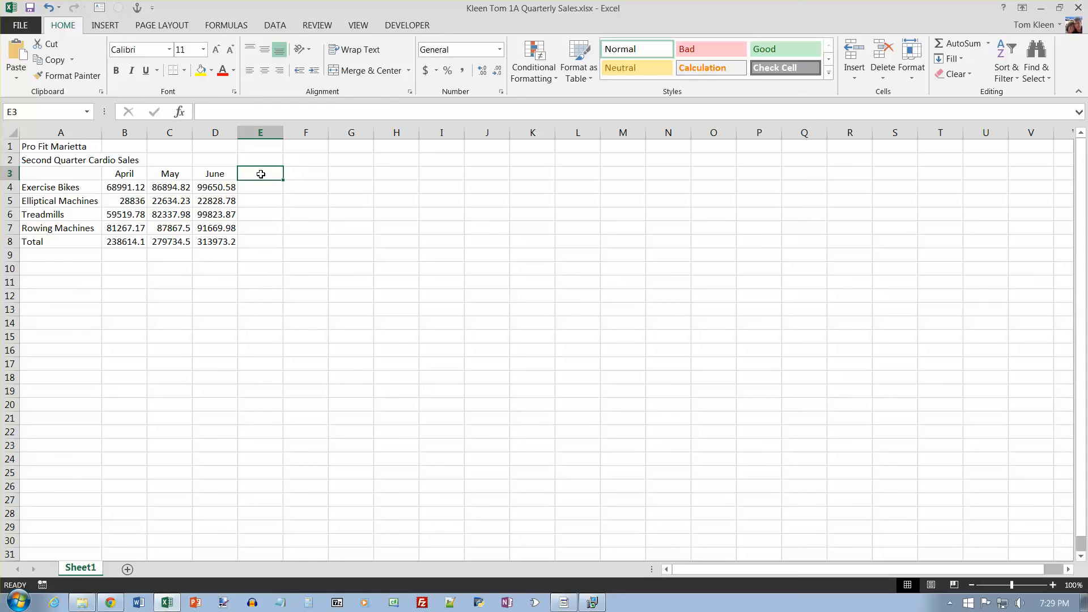
type("T")
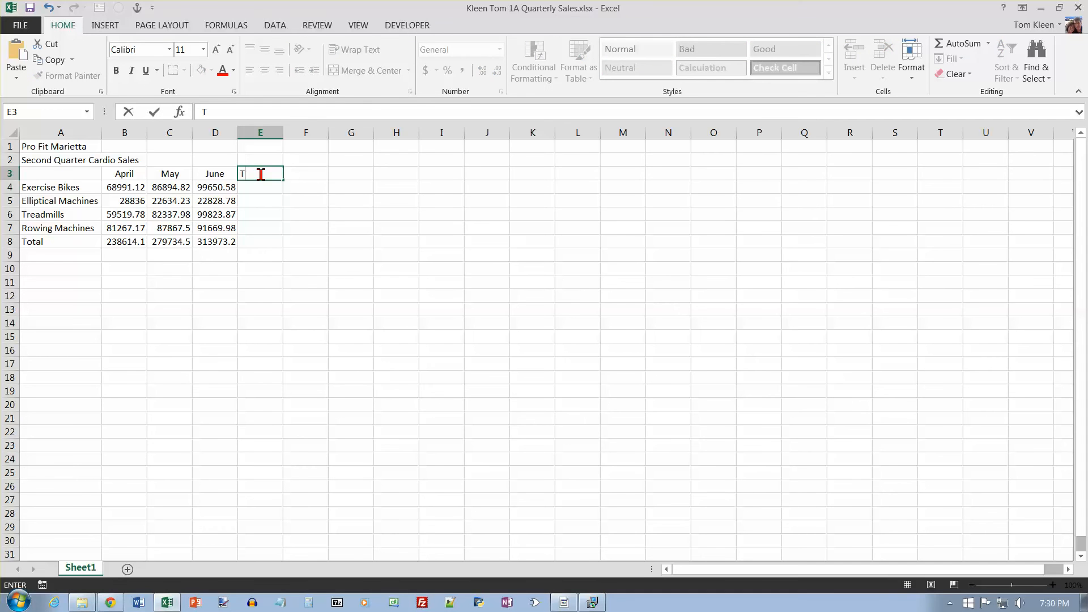
type("otal")
key("Return")
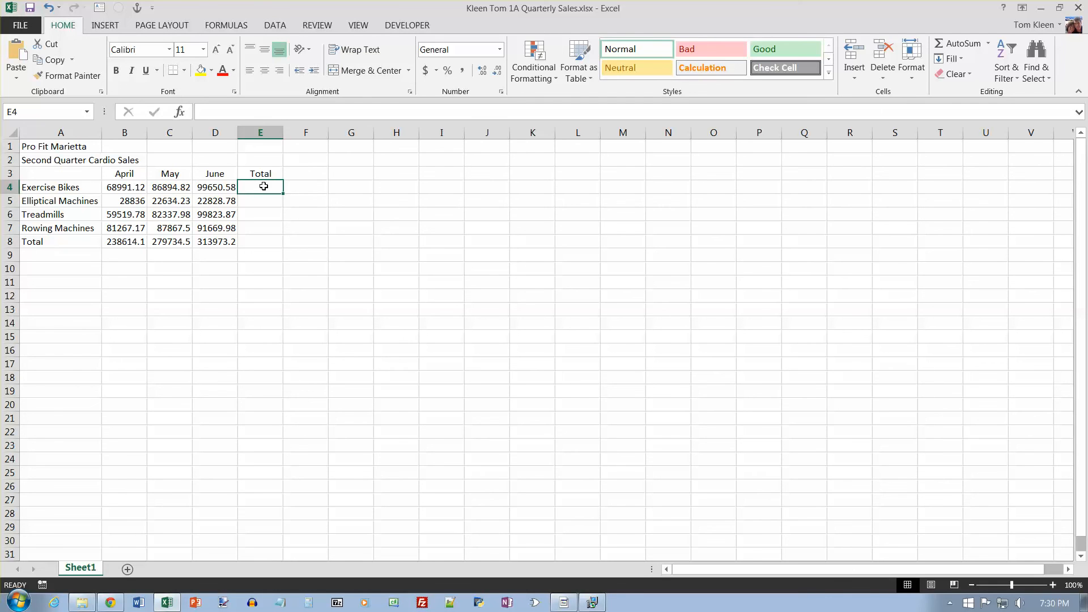
Step: Total the Exercise Bikes sales in cell E4 with the formula =SUM(B4:D4), and review the cells it refers to
key("alt+equal")
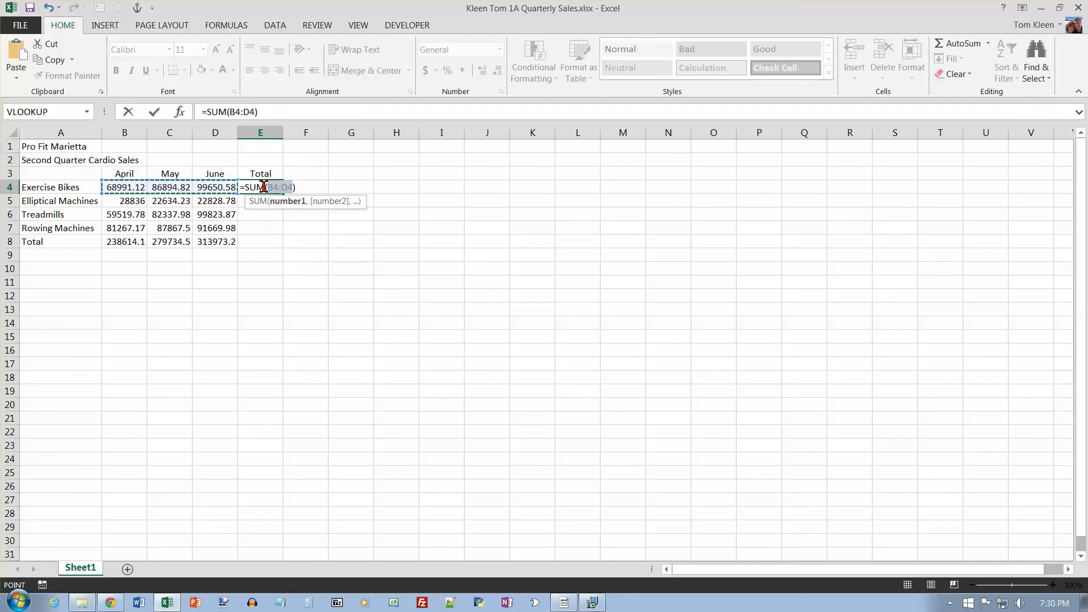
key("Return")
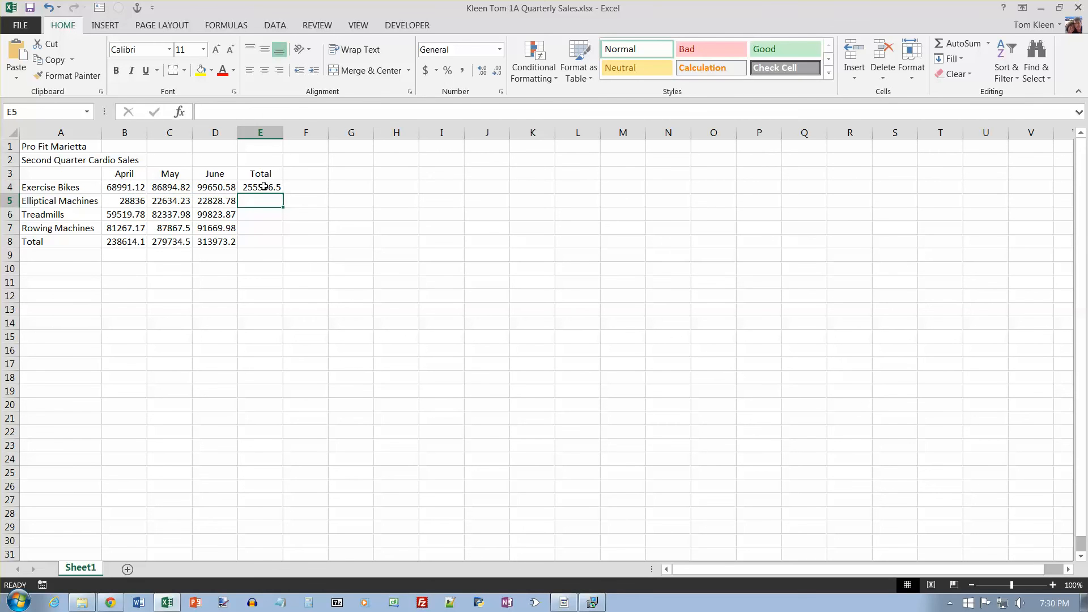
left_click(264, 186)
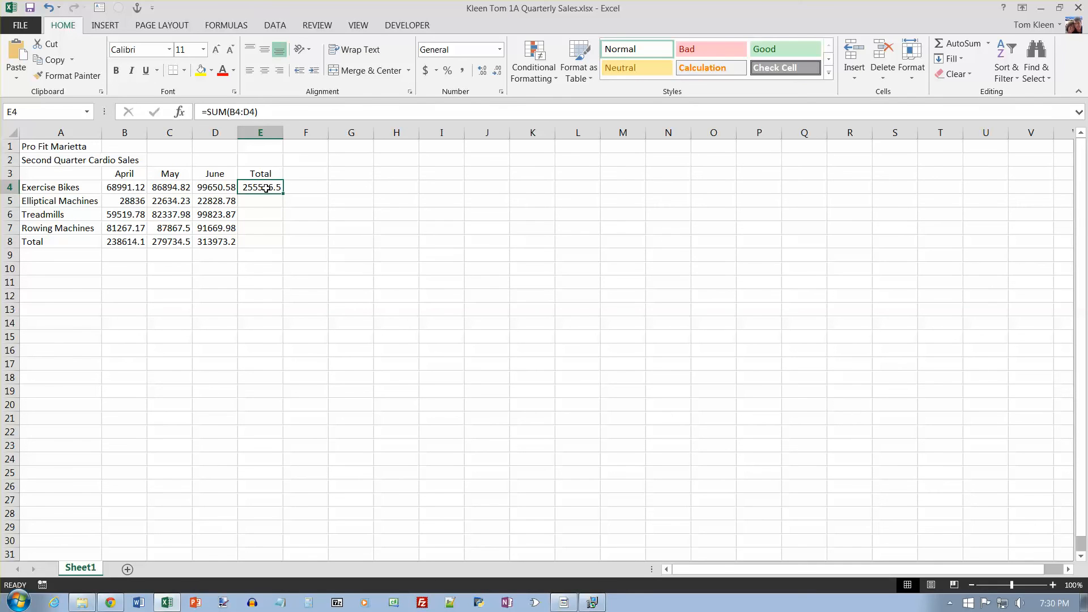
double_click(265, 189)
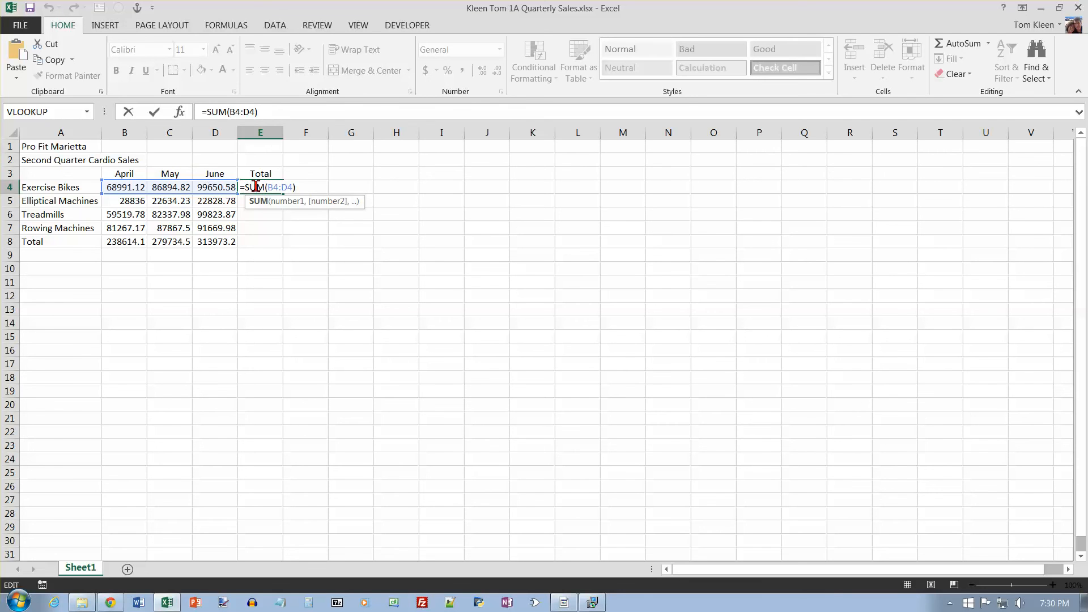
key("ctrl+Return")
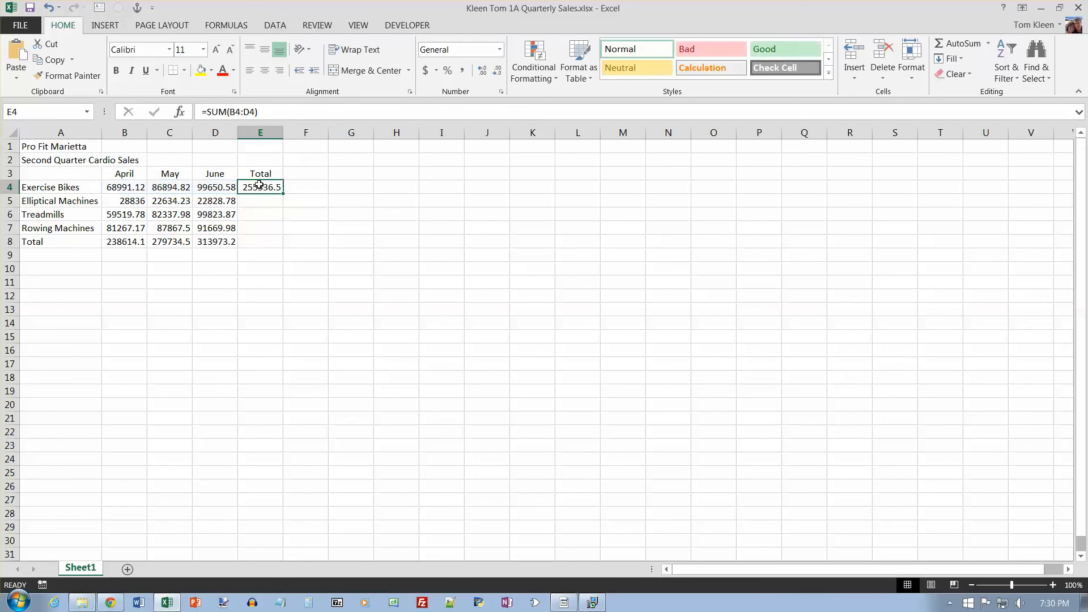
Step: Copy the total formula from E4 down to E8 one cell at a time, checking the copied formulas, and clear E5:E8
left_click_drag(281, 193, 282, 205)
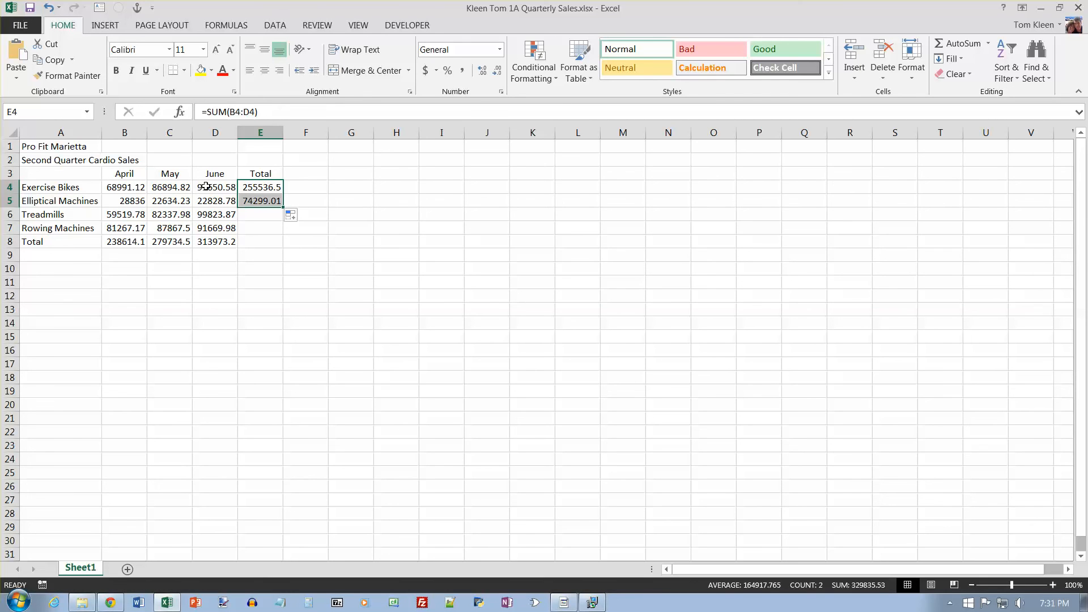
left_click(252, 198)
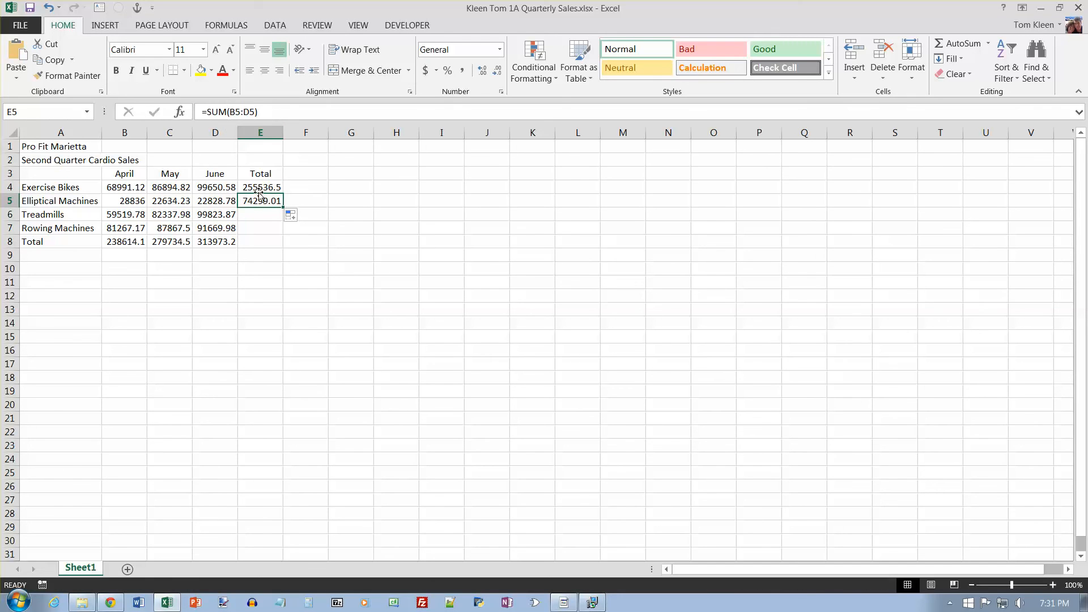
left_click_drag(282, 213, 284, 220)
left_click(277, 217)
double_click(271, 215)
key("Escape")
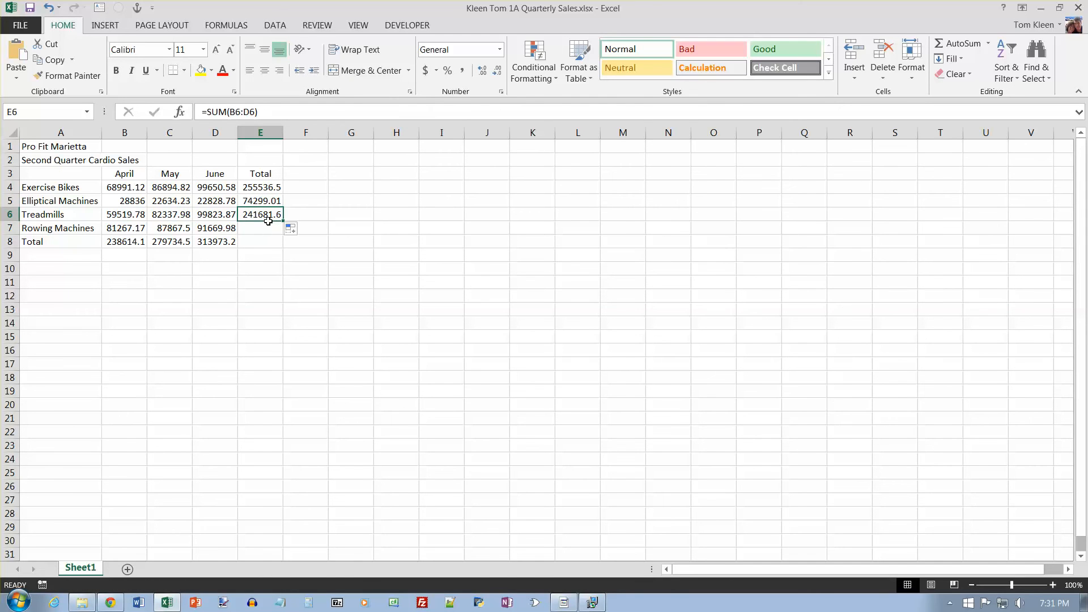
left_click_drag(282, 229, 282, 235)
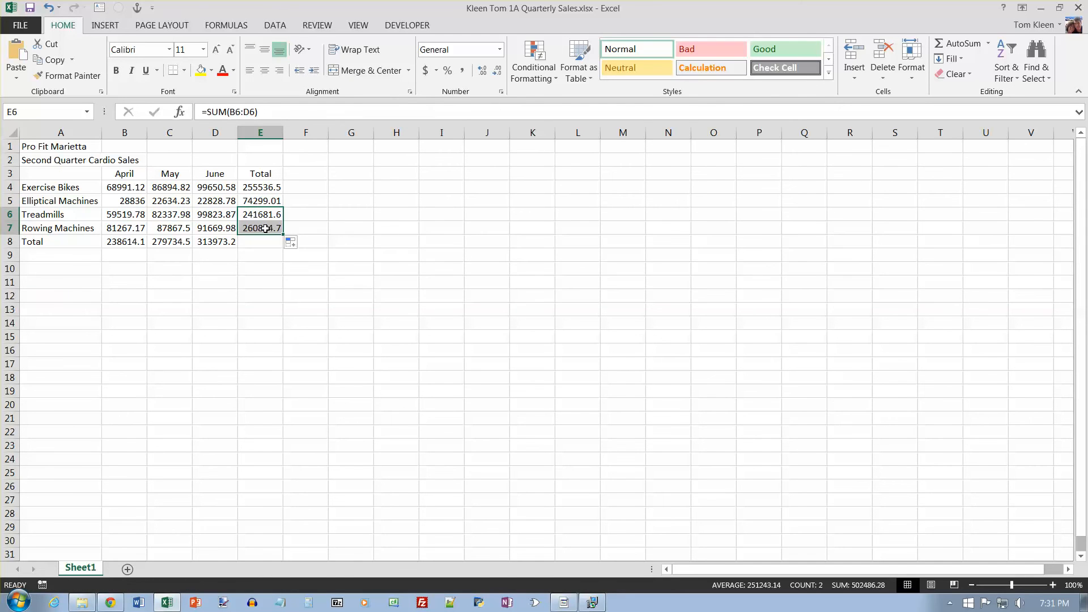
double_click(265, 228)
key("Escape")
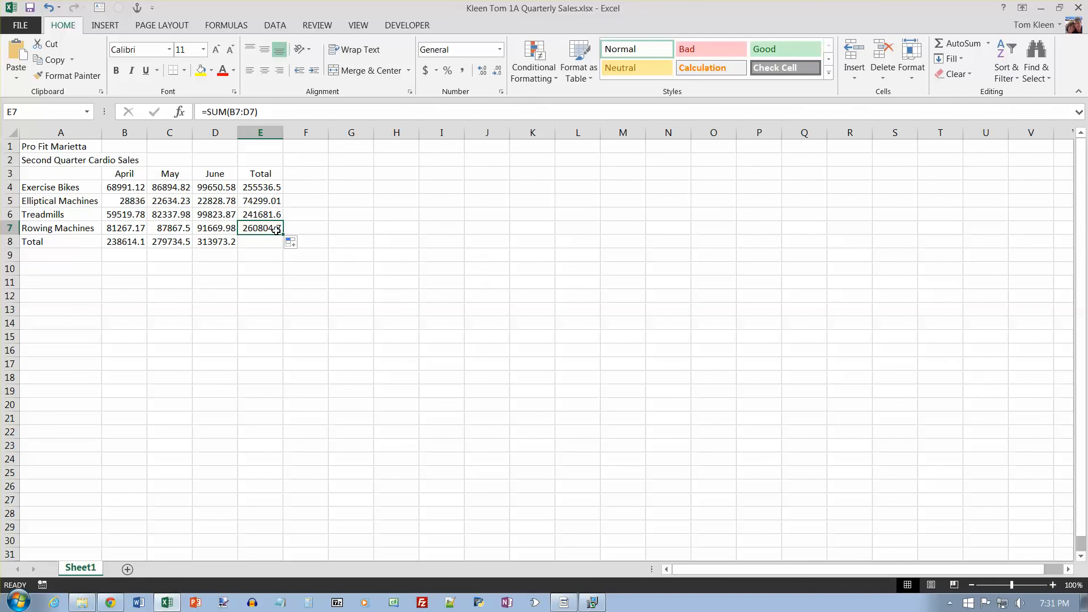
left_click_drag(282, 235, 282, 244)
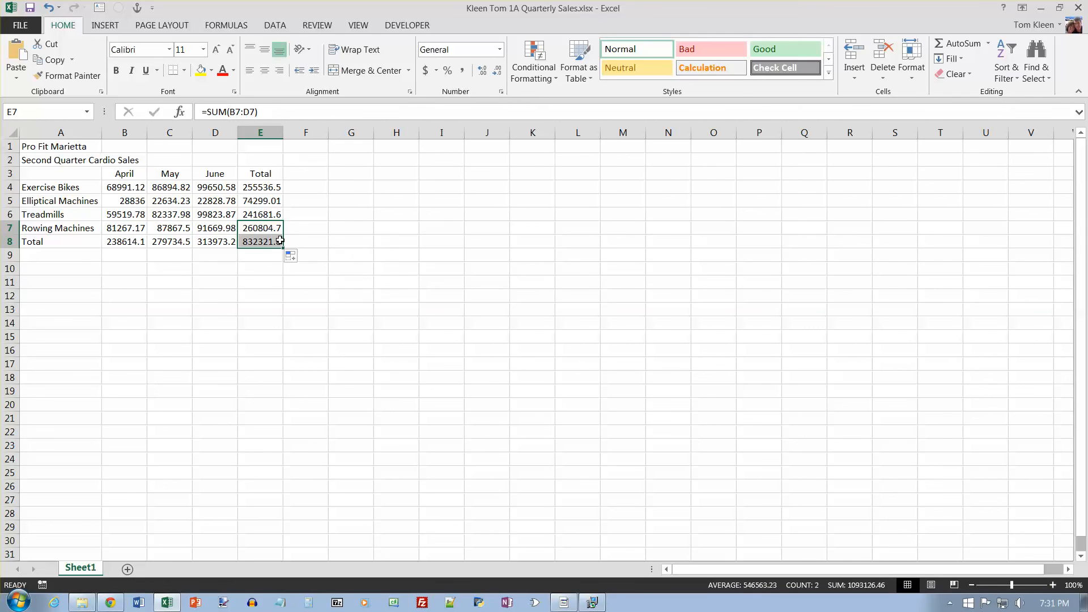
left_click_drag(272, 203, 268, 243)
key("Delete")
Step: Fill the SUM formula from E4 down through E8 in one pass
left_click(272, 189)
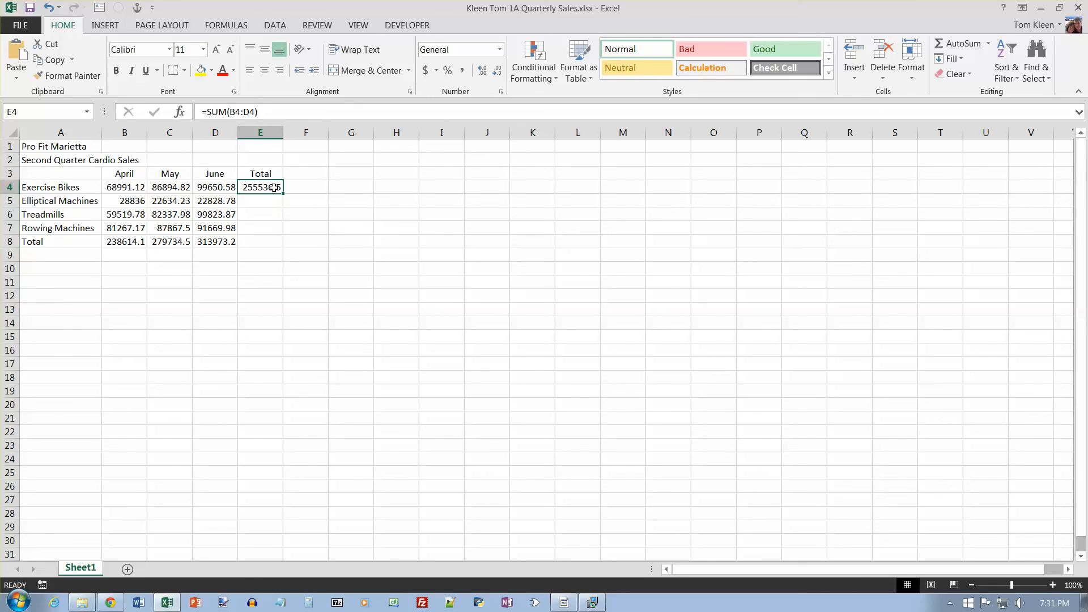
left_click_drag(283, 194, 284, 245)
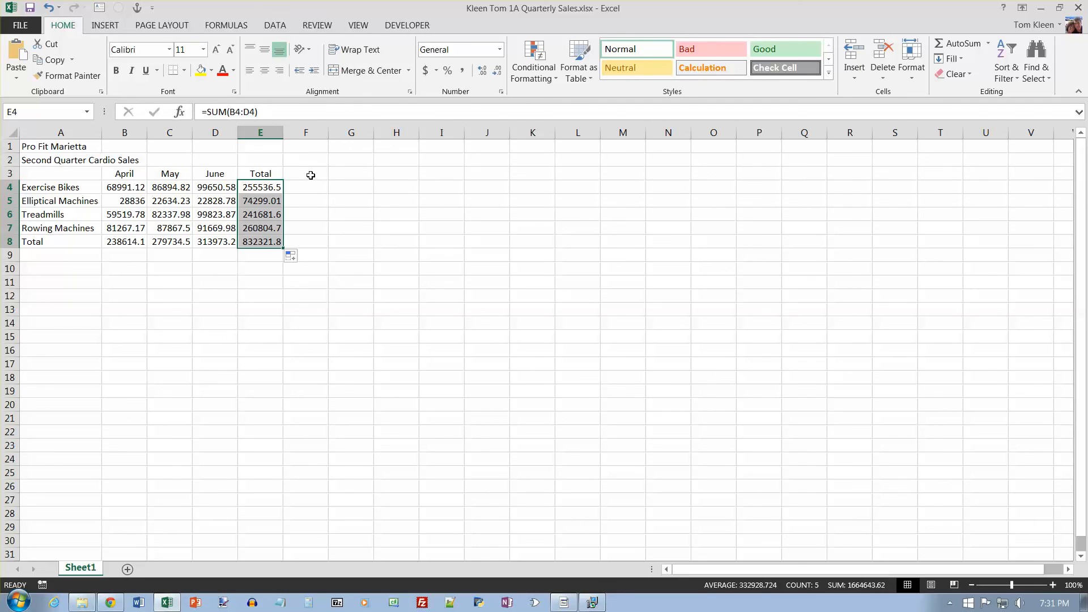
Step: Enter the column heading Trend in cell F3
left_click(311, 175)
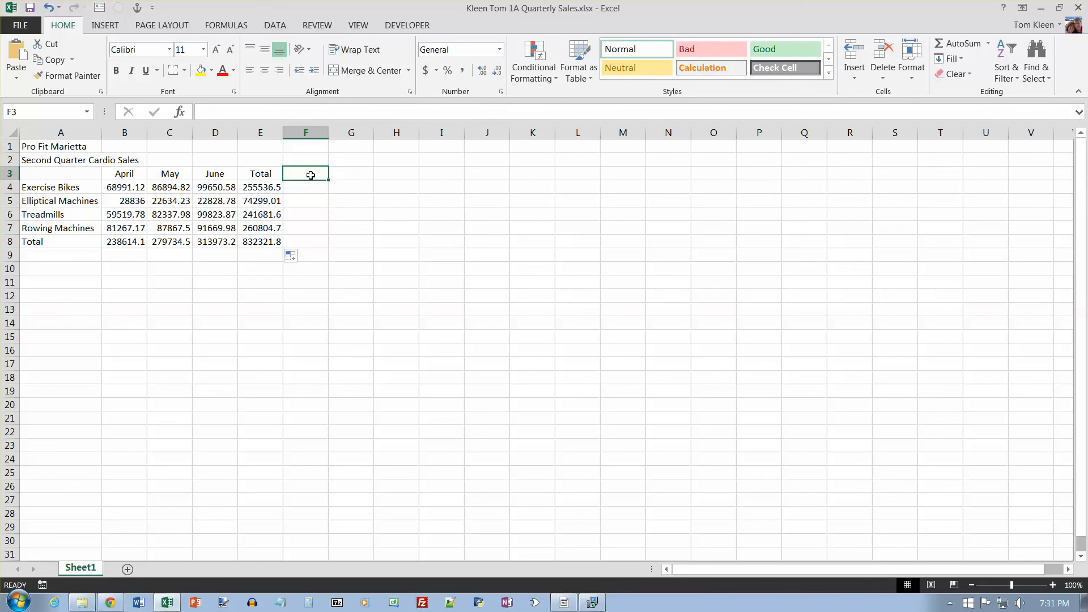
type("Trend")
key("Return")
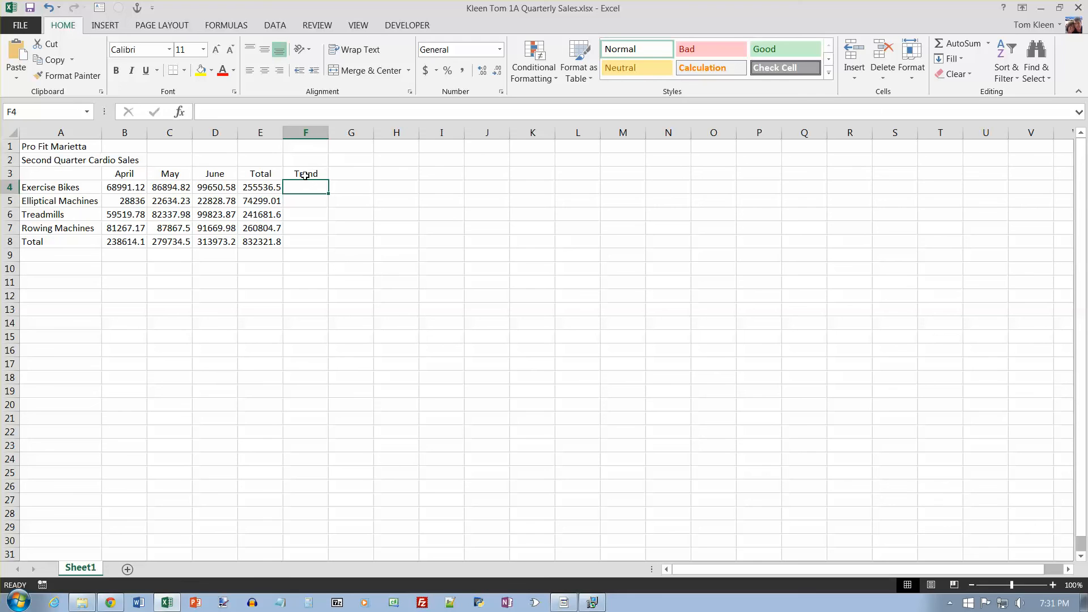
Step: Merge and center the Pro Fit Marietta title across A1:F1 and apply the Title cell style to it
left_click_drag(59, 148, 315, 148)
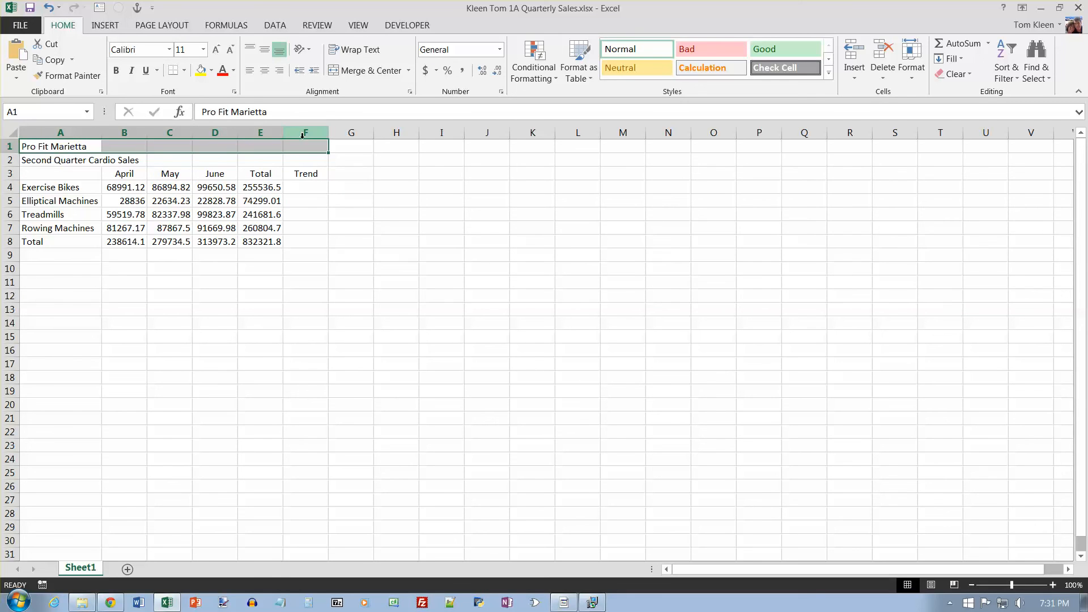
left_click(344, 73)
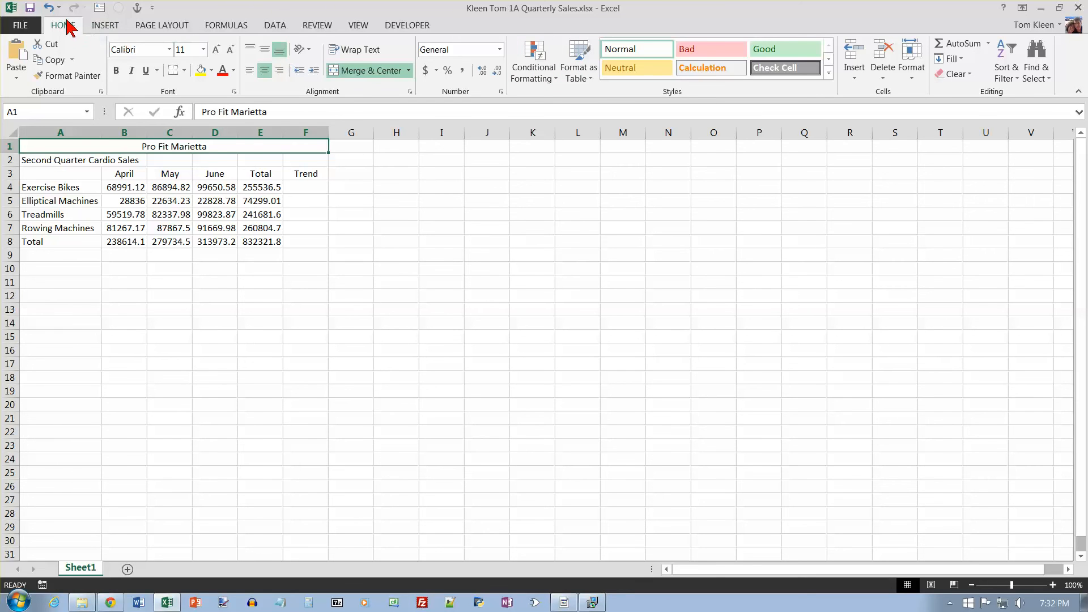
left_click(829, 72)
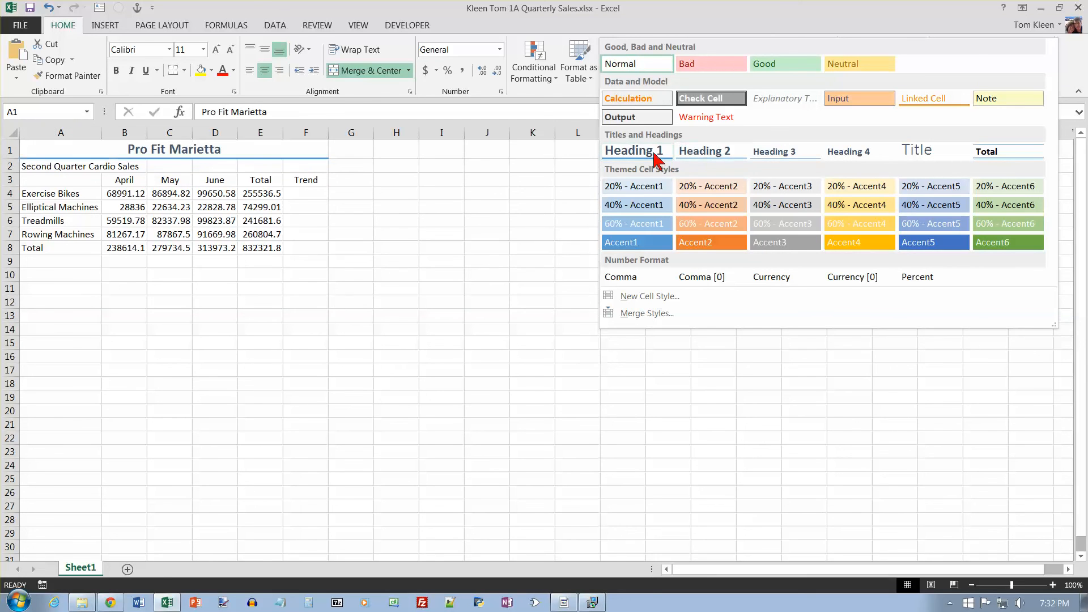
left_click(919, 157)
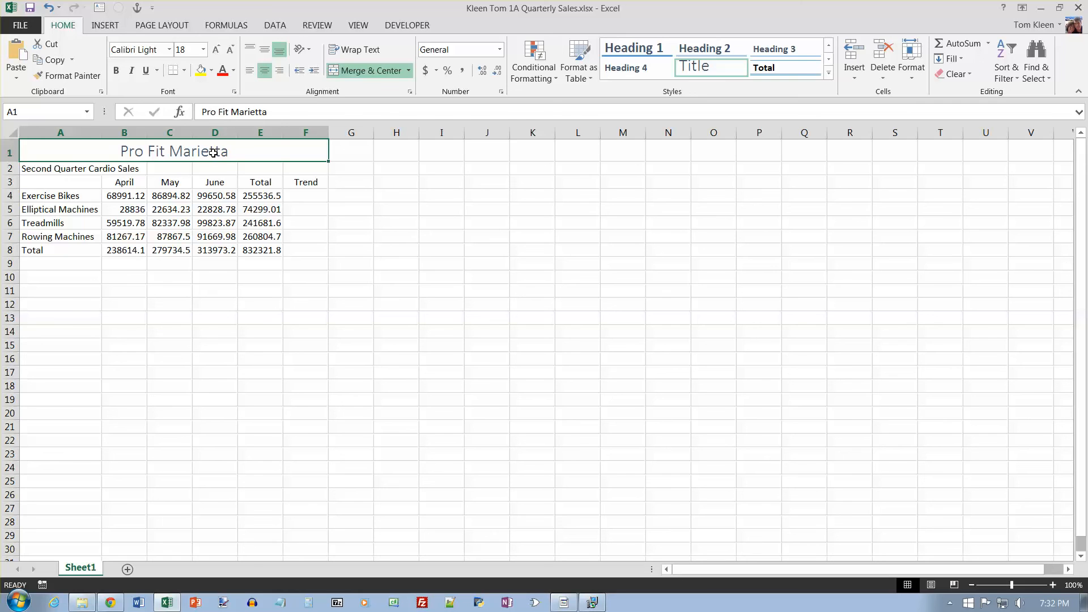
Step: Merge and center the Second Quarter Cardio Sales subtitle across A2:F2 and apply the Heading 1 cell style to it
left_click(62, 170)
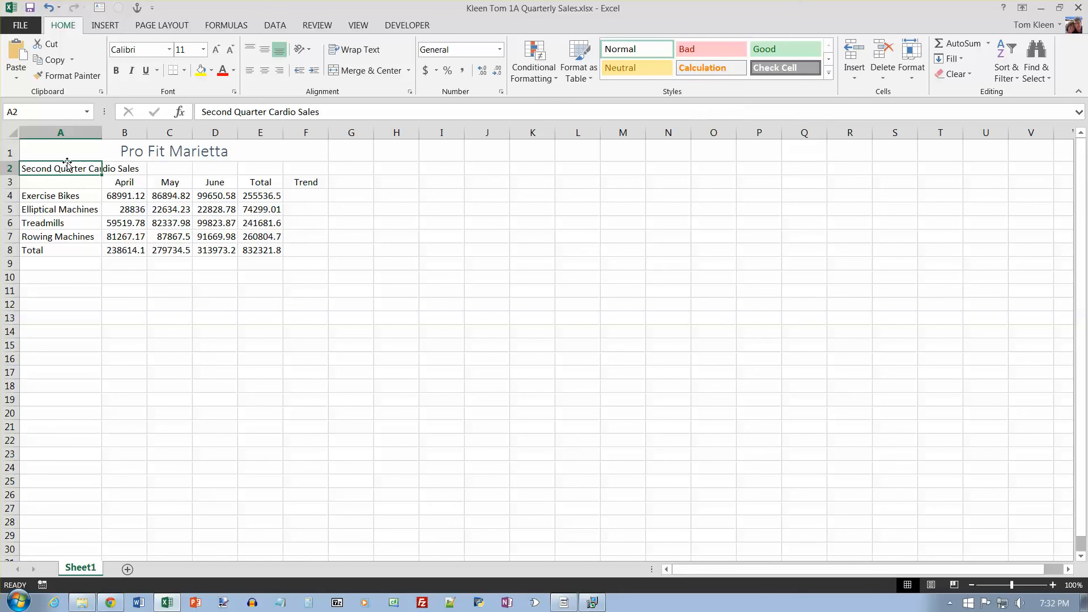
left_click_drag(54, 169, 301, 168)
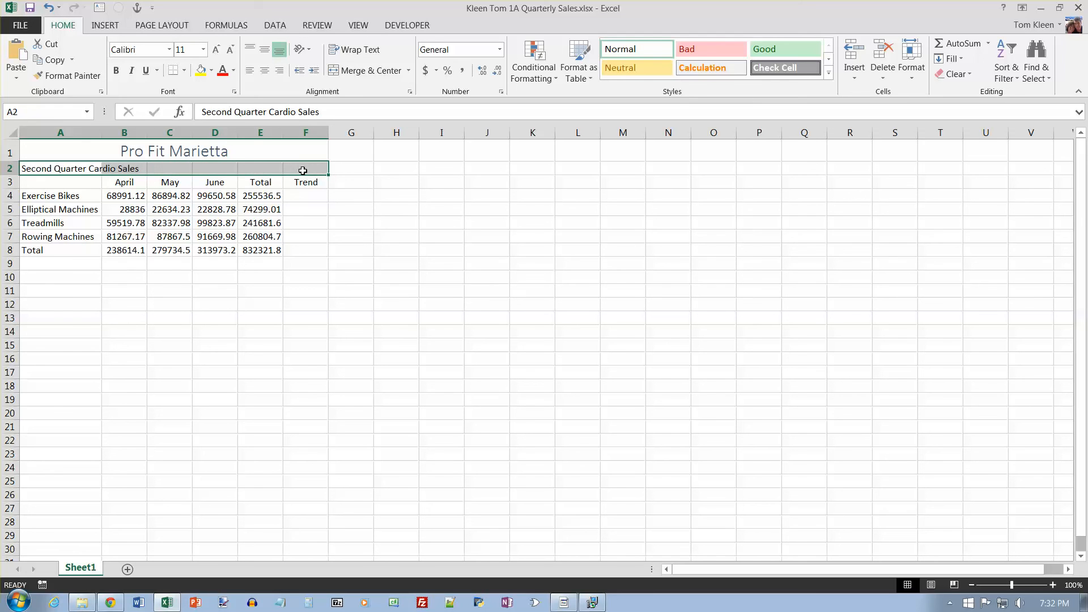
left_click(348, 72)
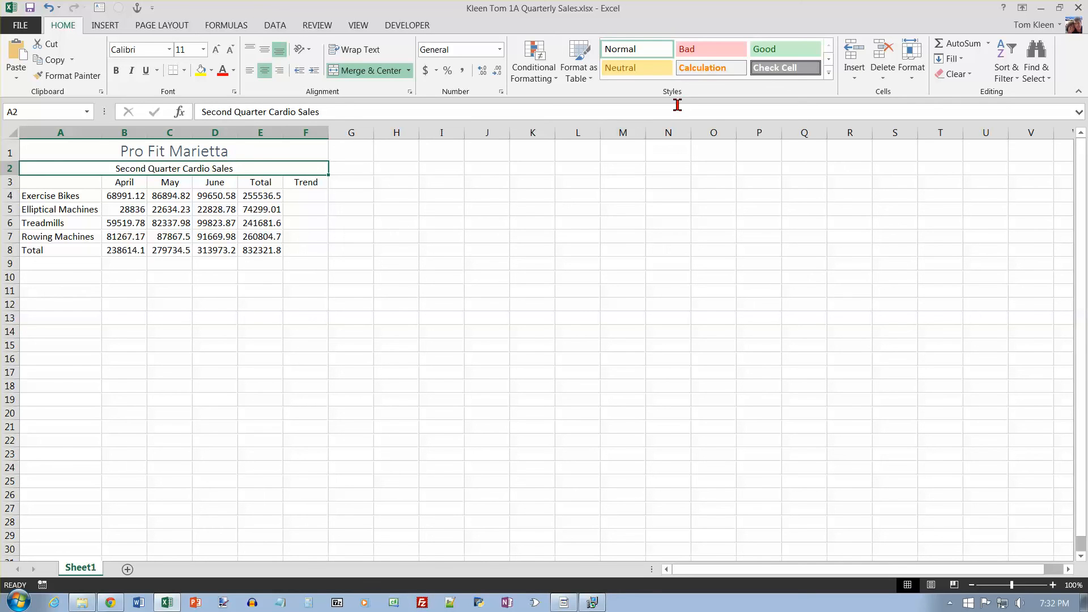
left_click(829, 72)
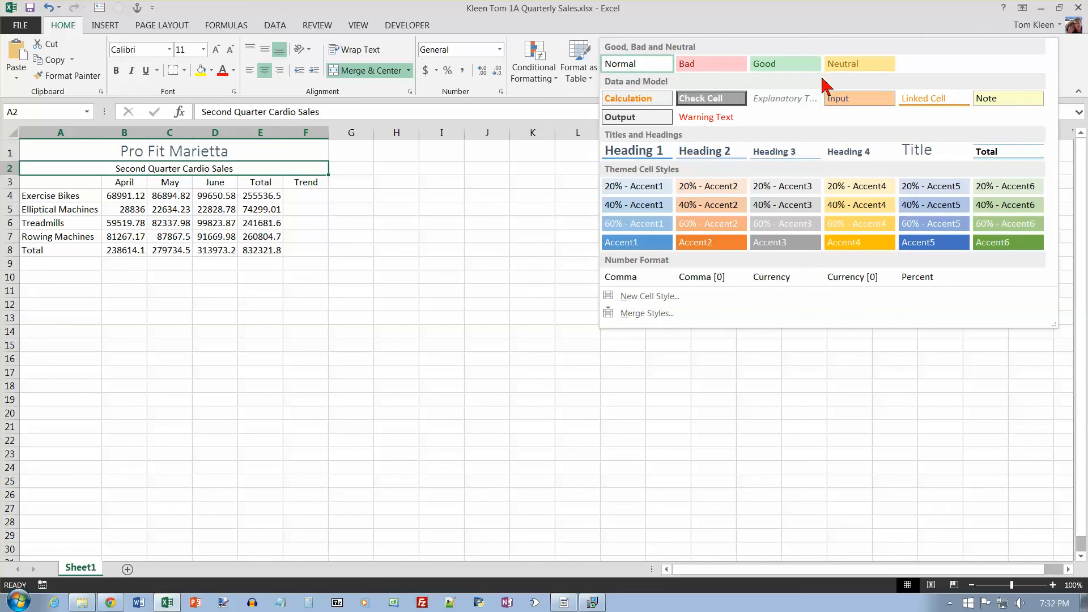
left_click(641, 148)
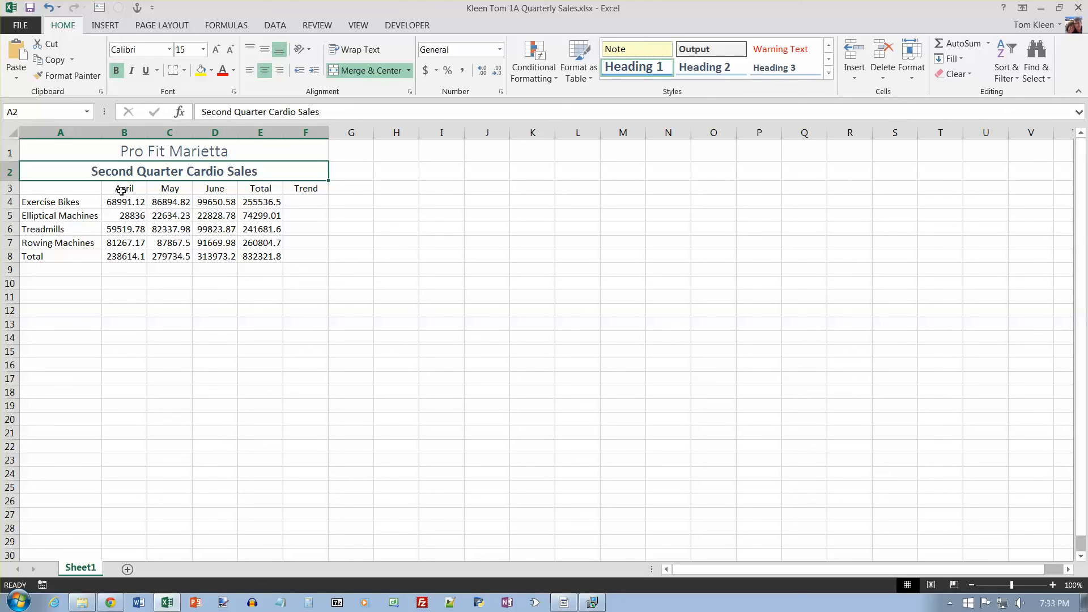
Step: Apply the Heading 4 cell style to the column headings B3:F3 and row titles A4:A8 together, and save the workbook
left_click_drag(125, 188, 302, 189)
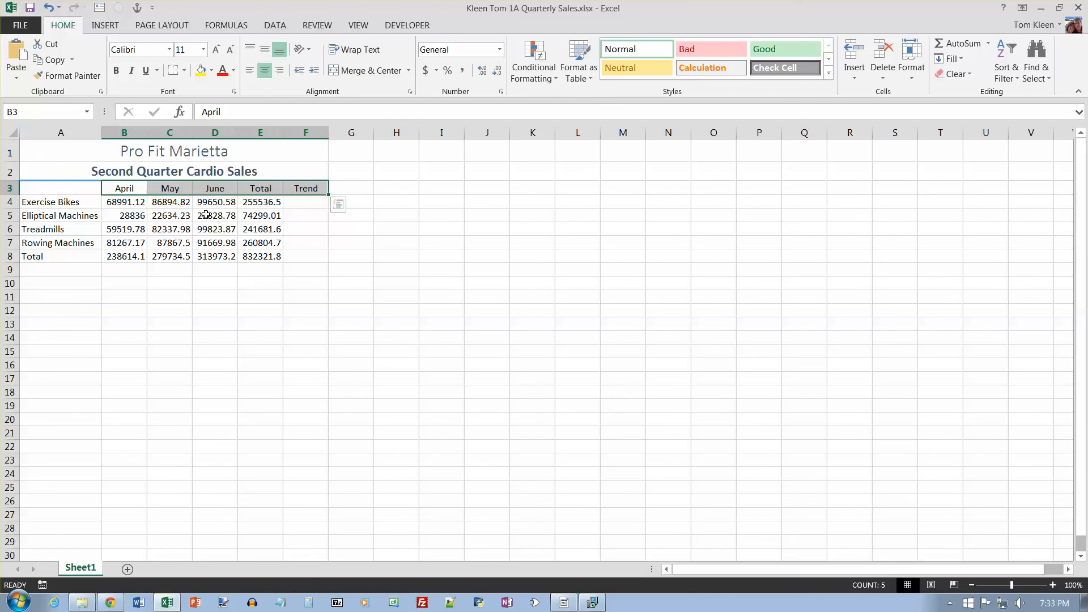
left_click_drag(80, 202, 79, 256)
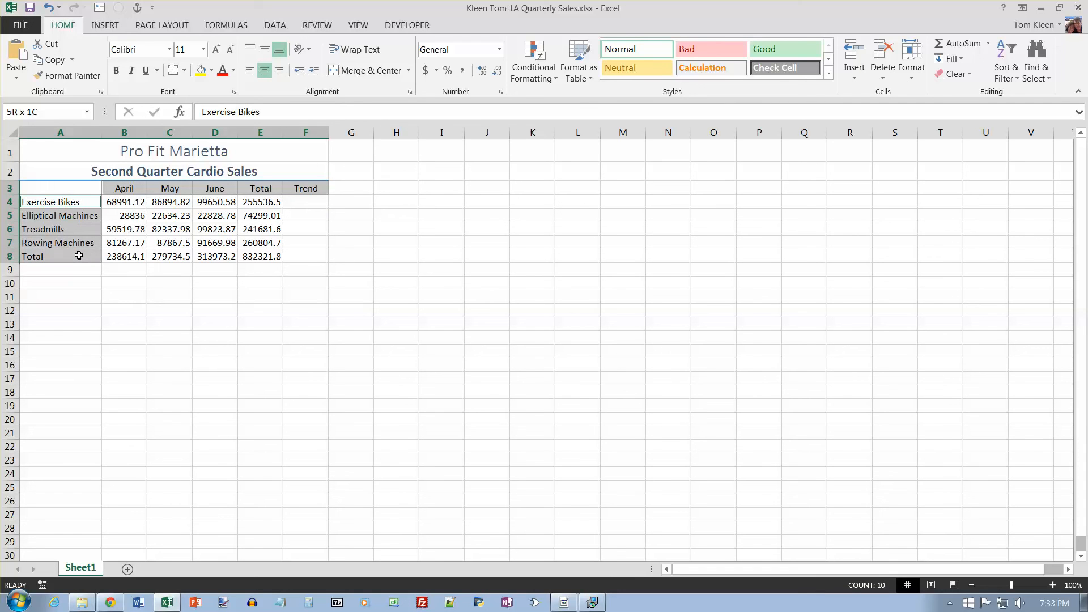
left_click_drag(78, 256, 79, 255)
left_click(828, 73)
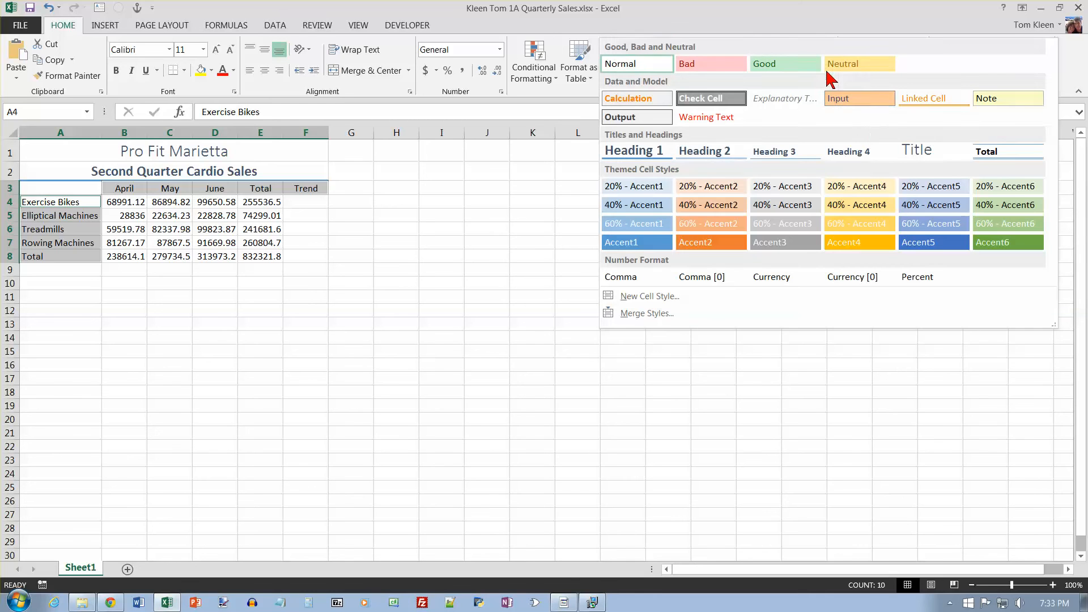
left_click(862, 155)
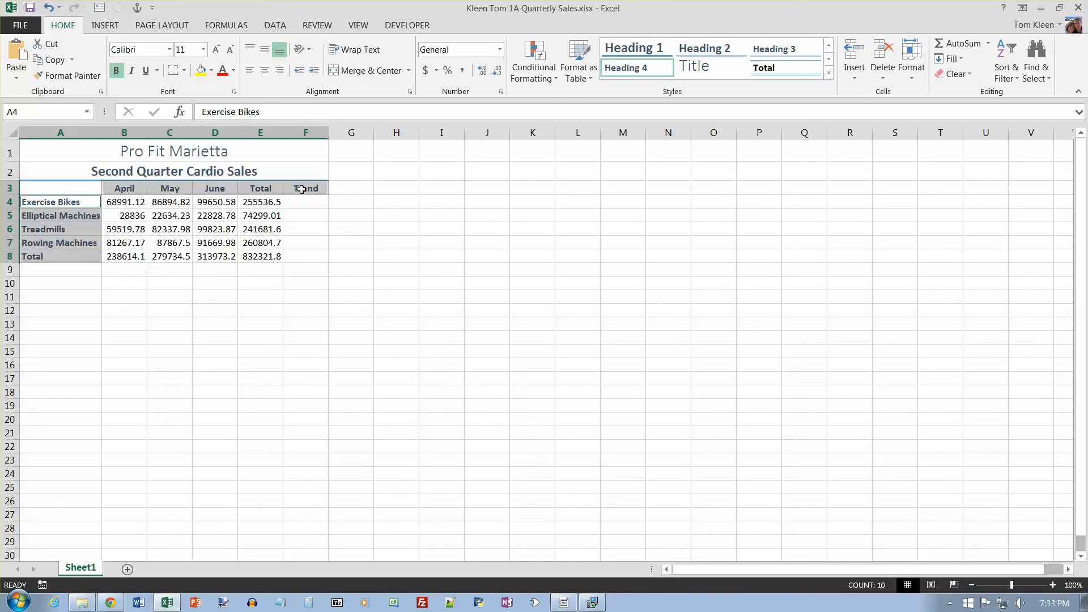
left_click(31, 7)
Step: Apply the Accounting Number Format to B4:E4 and B8:E8, and Comma Style to B5:E7
left_click(122, 204)
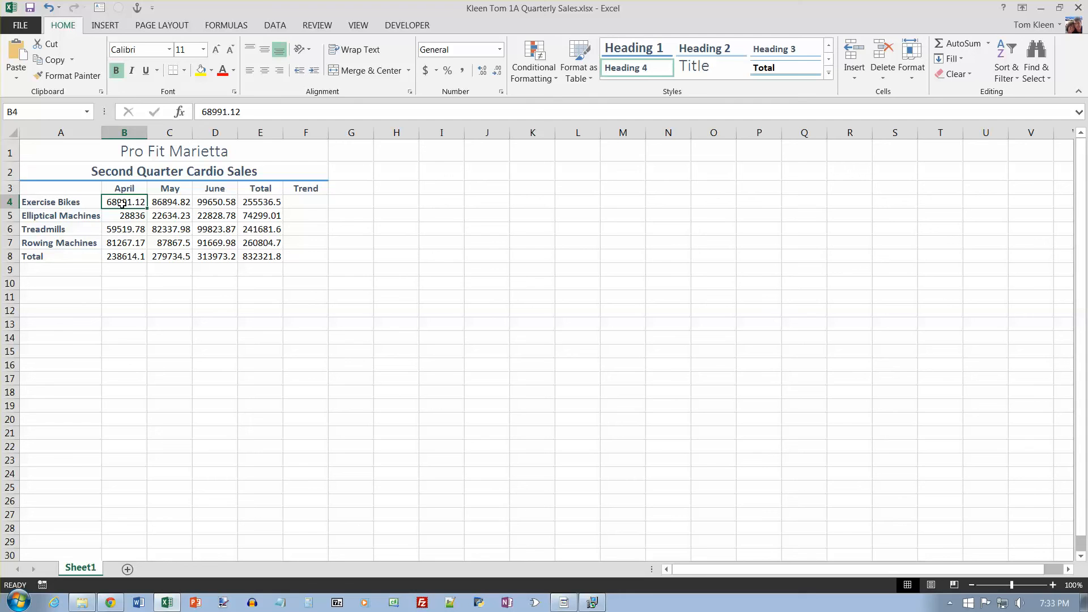
left_click_drag(122, 204, 256, 202)
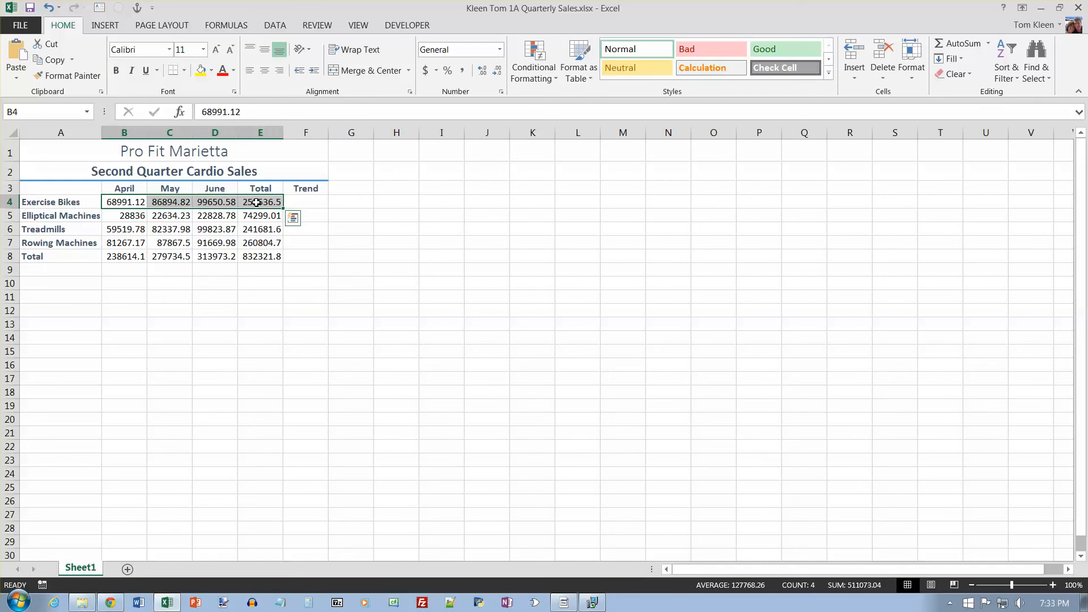
left_click(140, 257, "ctrl")
left_click_drag(141, 257, 253, 258)
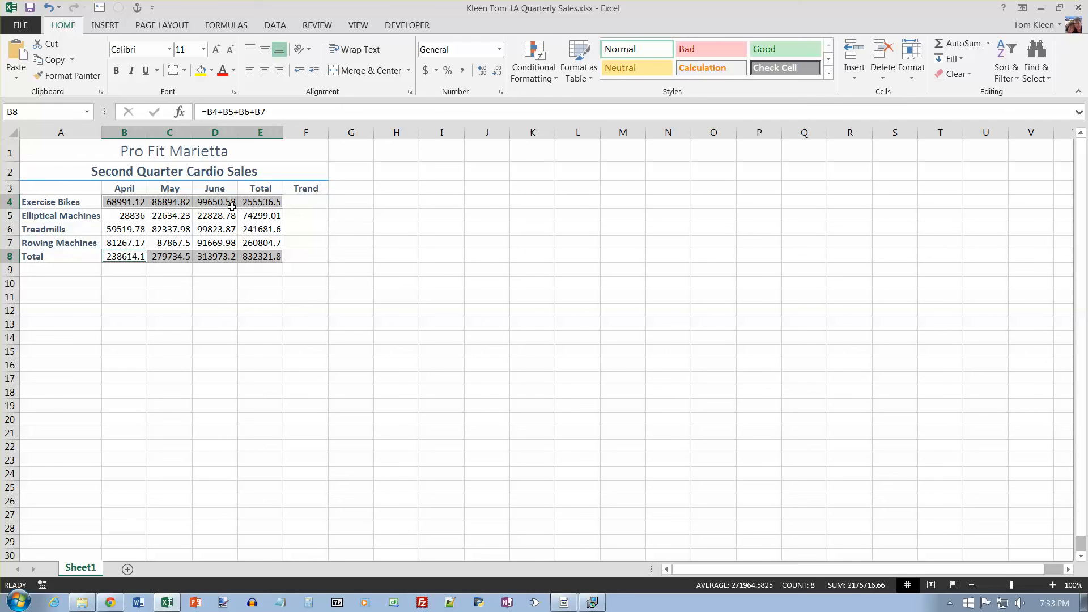
left_click(426, 71)
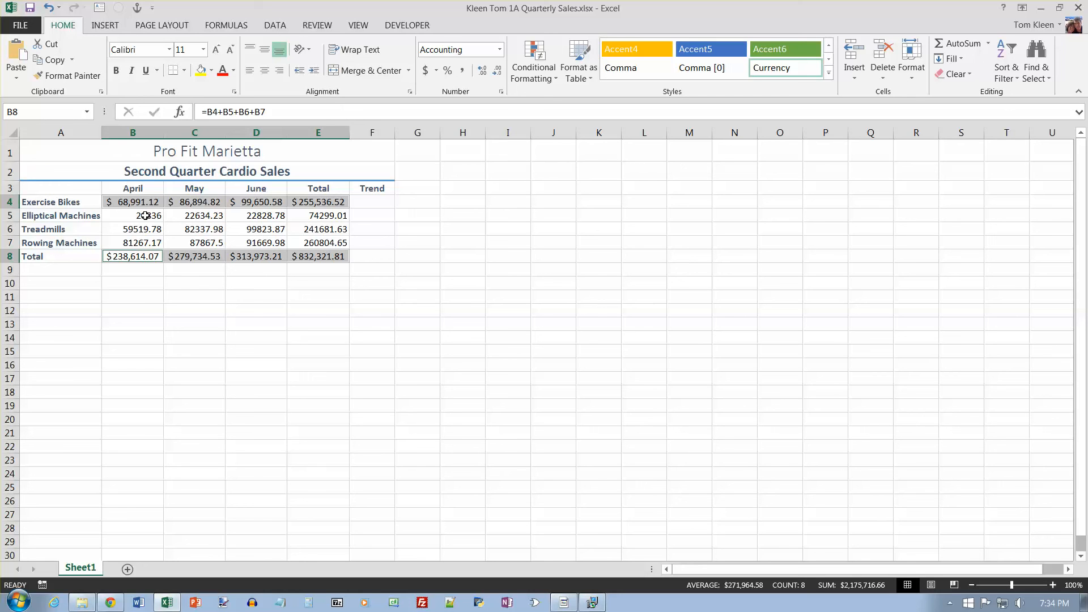
left_click_drag(145, 216, 323, 244)
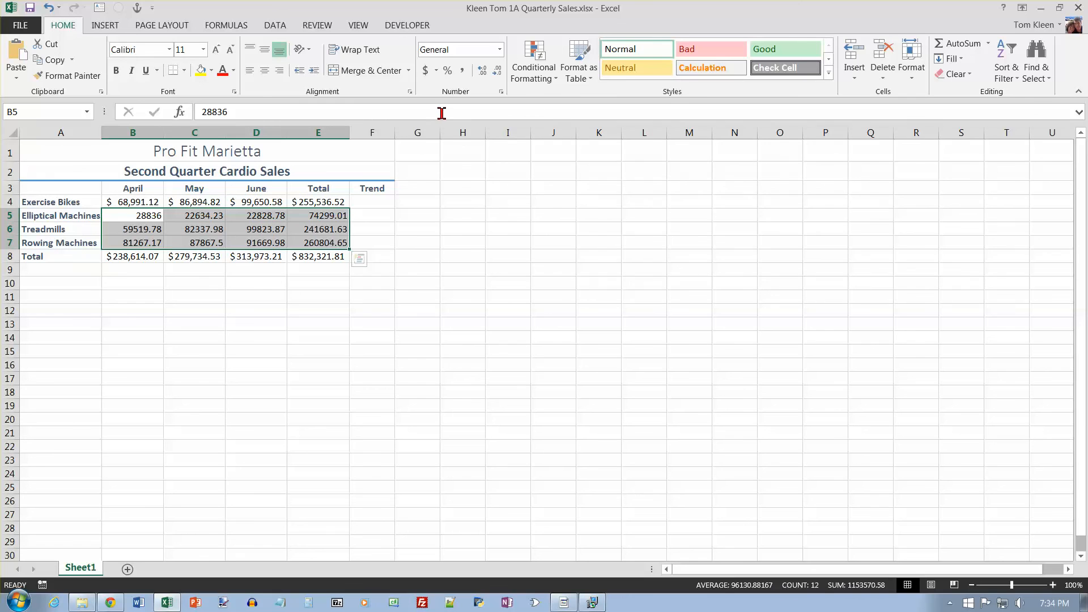
left_click(462, 71)
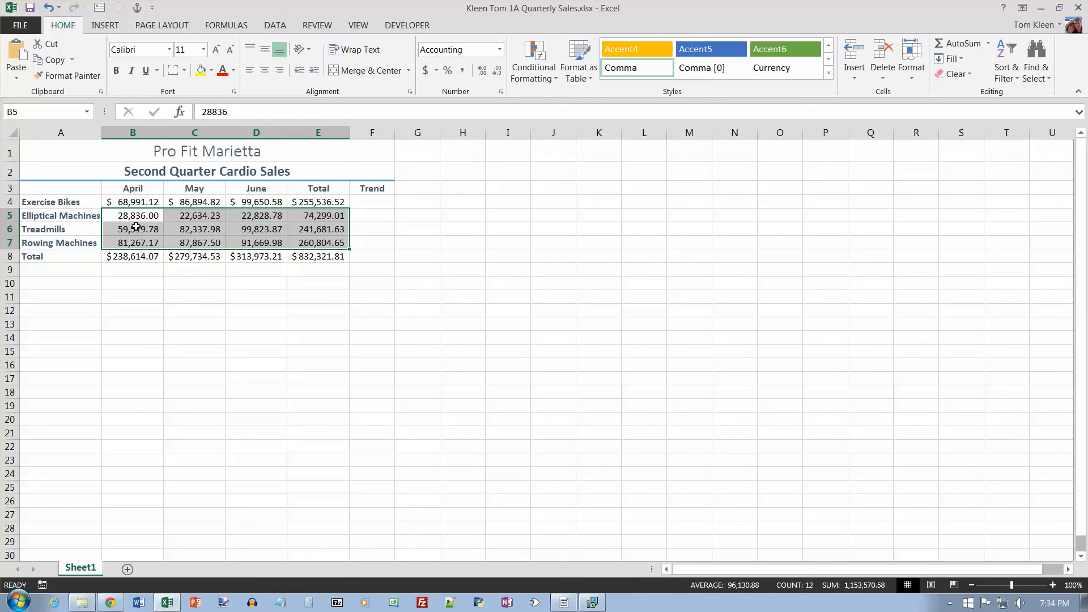
Step: Apply the Total cell style to the totals in B8:E8 and check the borders on the June total
left_click_drag(138, 256, 317, 257)
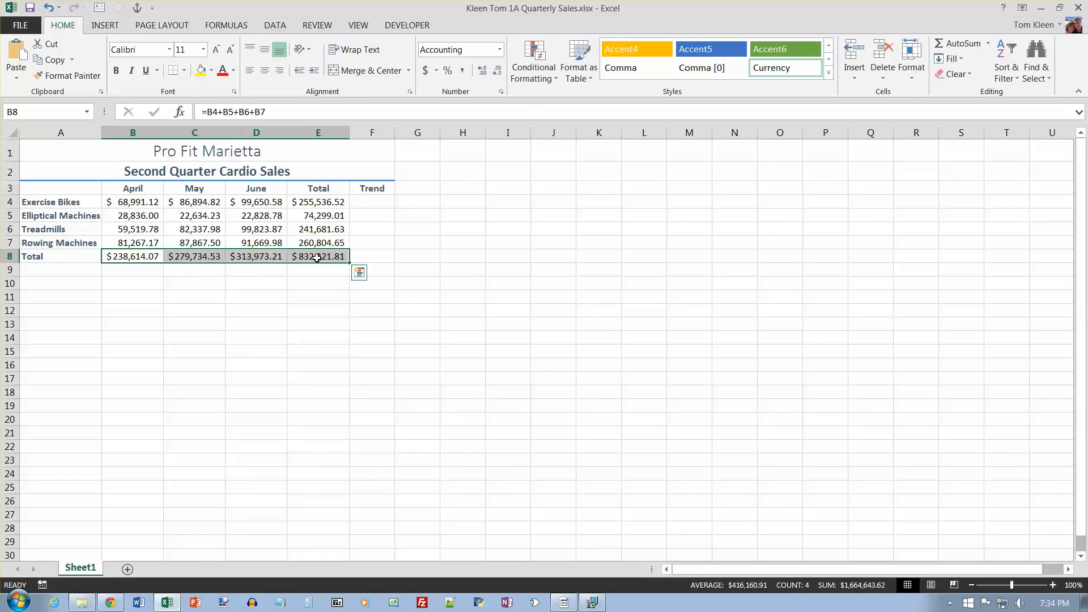
left_click(828, 73)
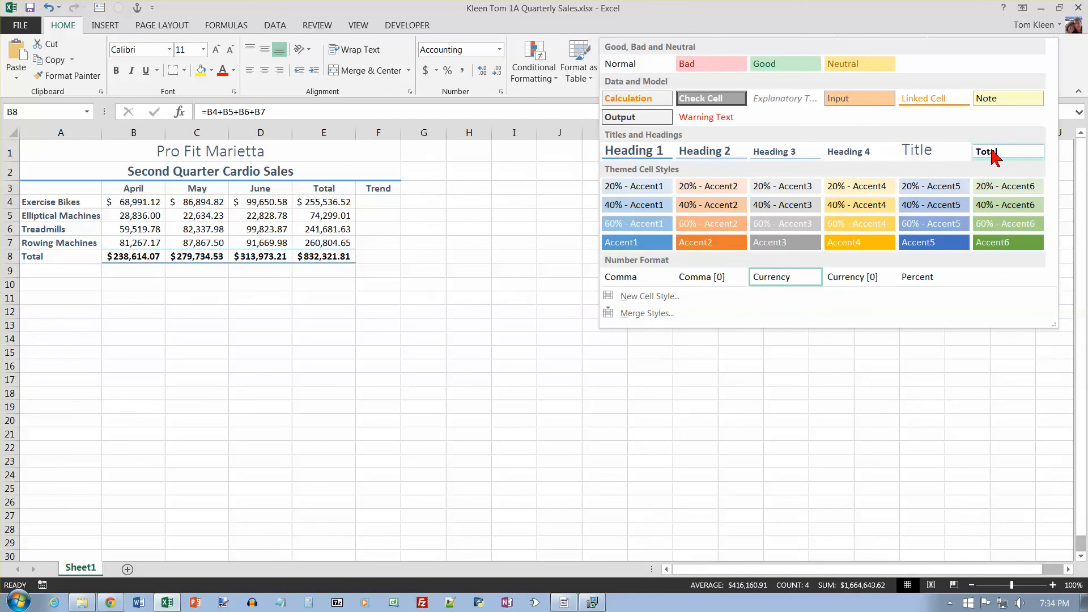
left_click(993, 156)
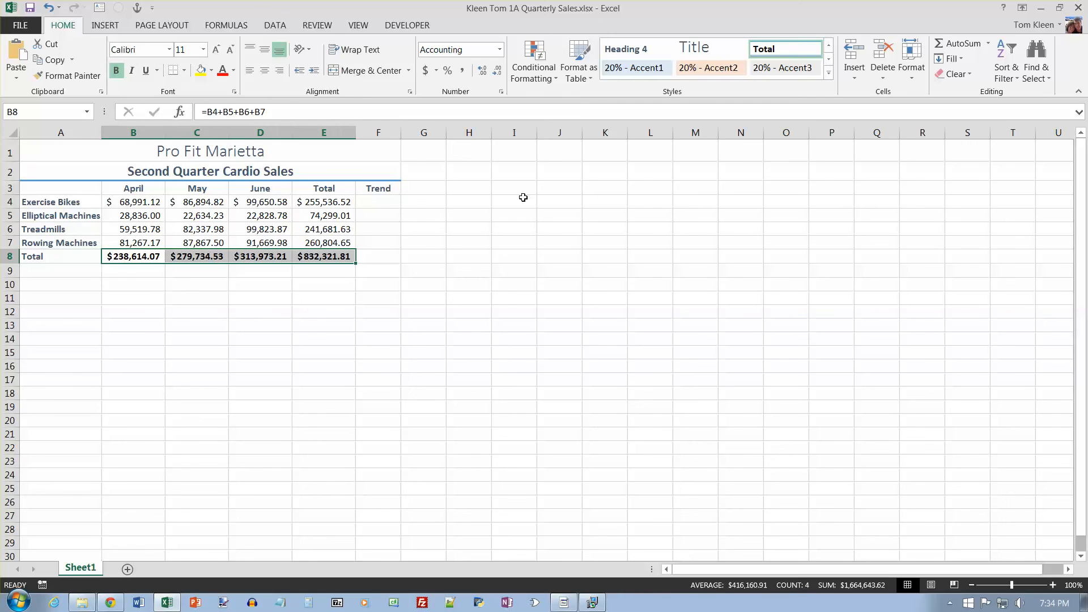
left_click(280, 257)
left_click(279, 248)
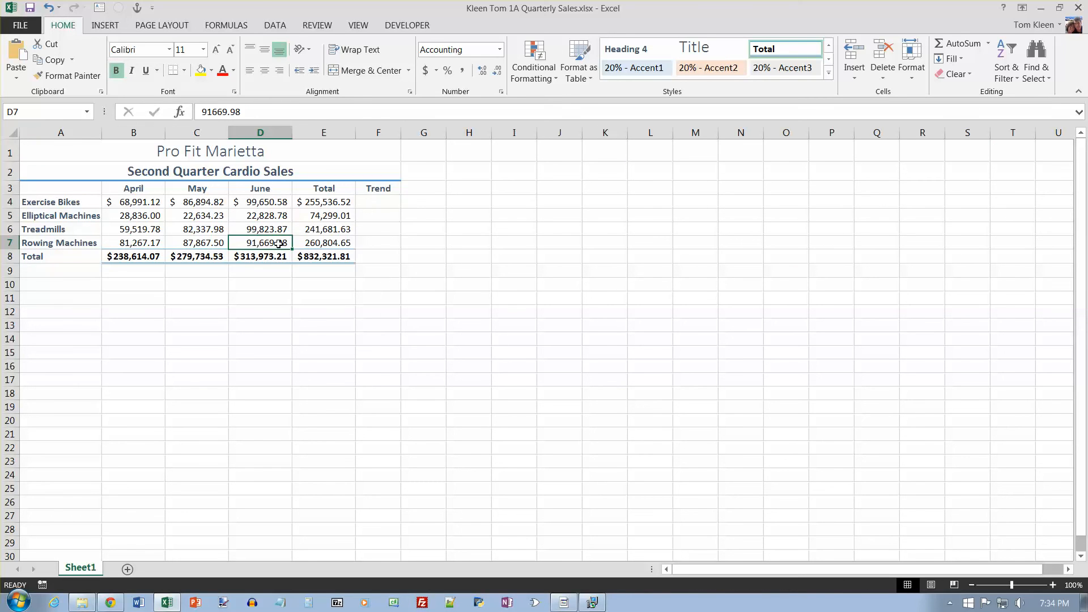
left_click(280, 258)
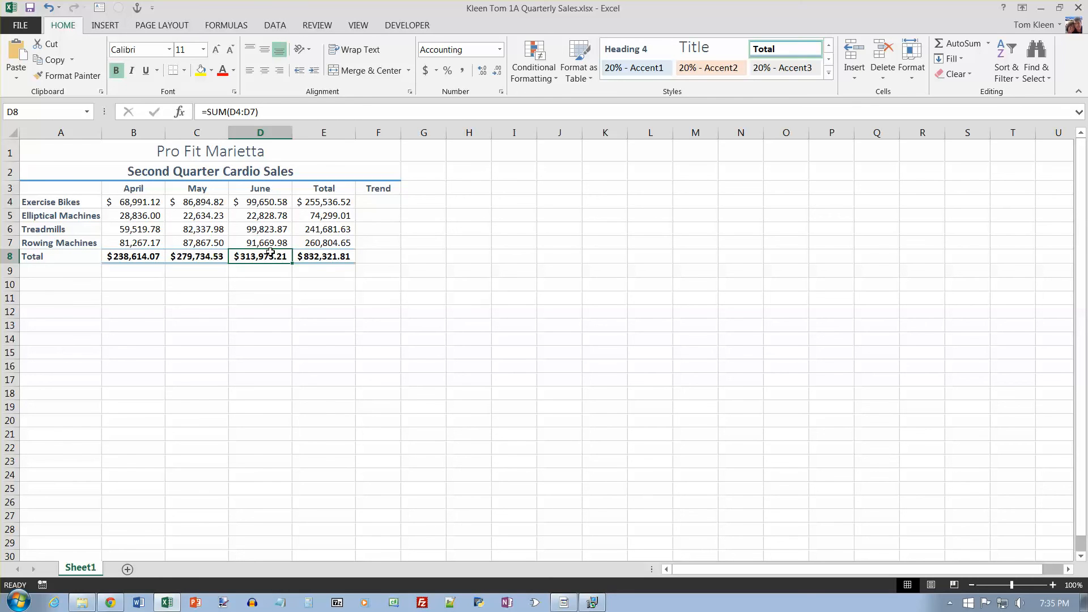
Step: Change the workbook theme to Retrospect and check the recolored titles, headings and total row
left_click(167, 29)
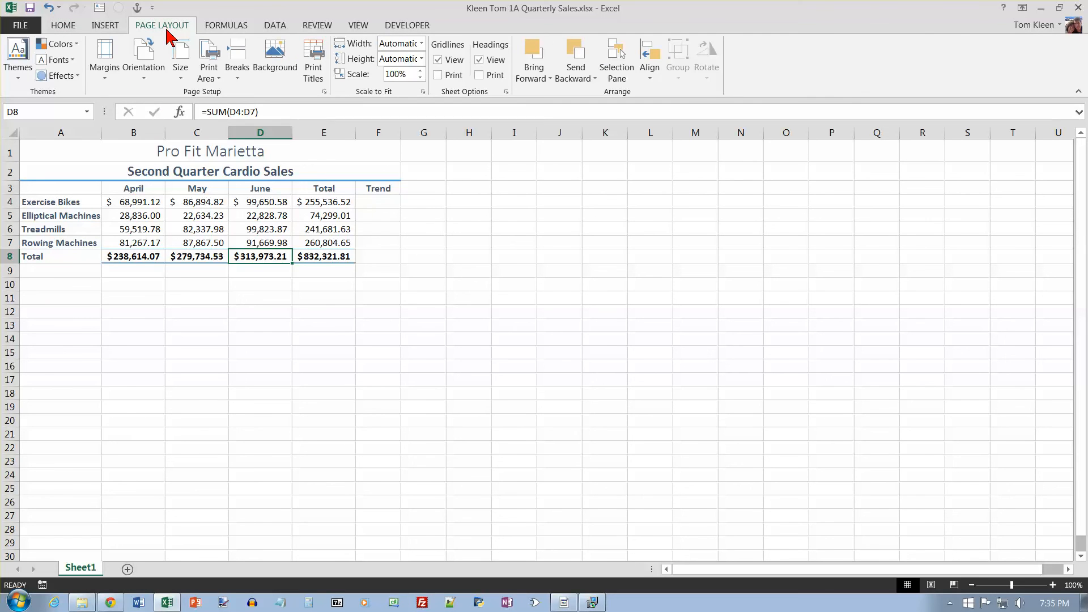
left_click(18, 79)
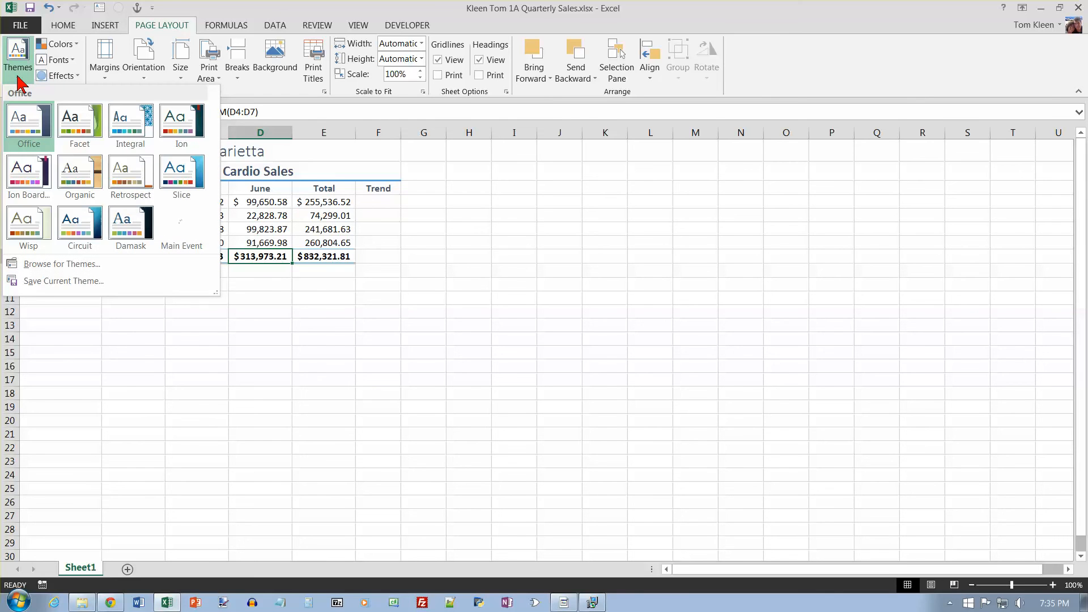
left_click(133, 170)
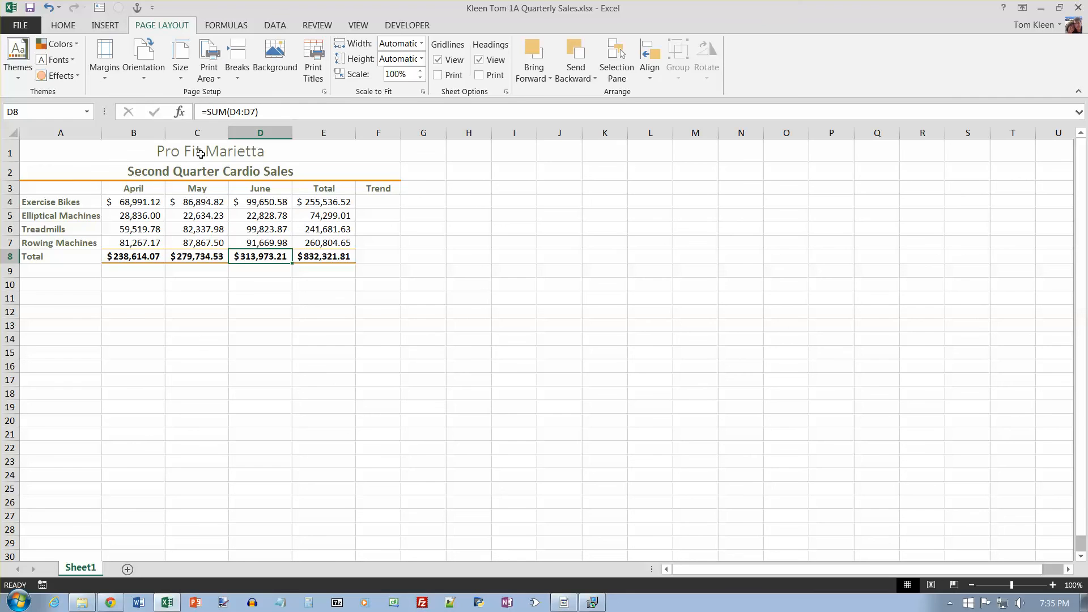
left_click(200, 153)
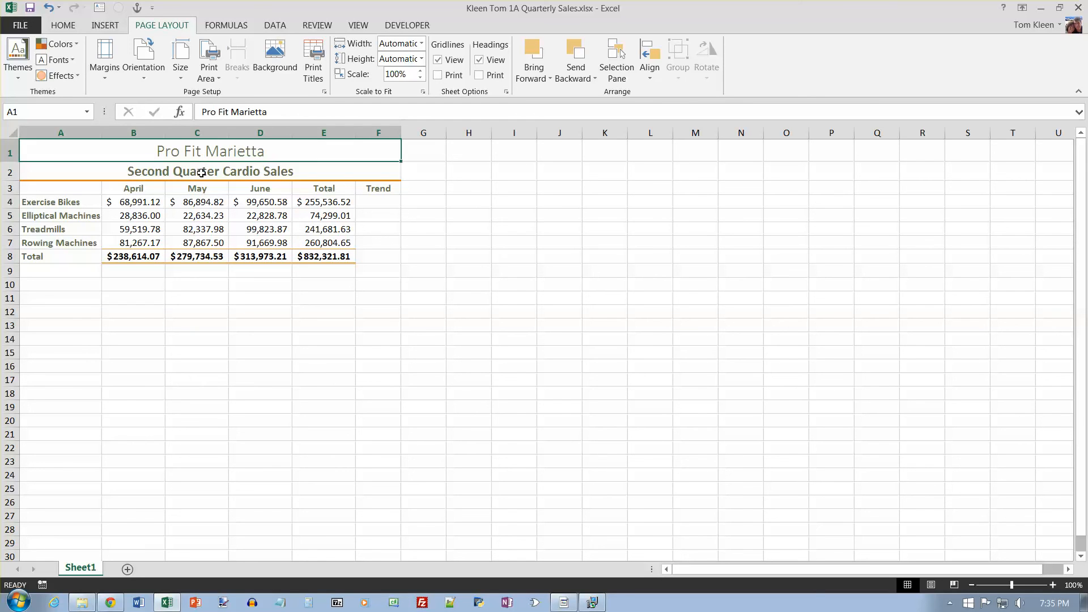
left_click(201, 172)
left_click(135, 189)
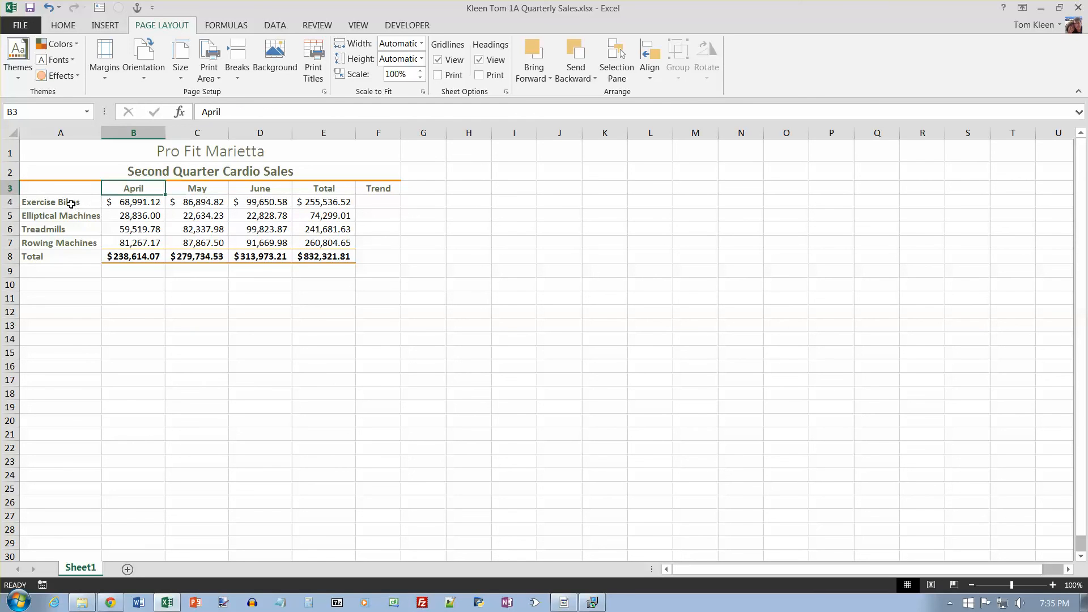
left_click_drag(132, 256, 317, 259)
left_click(87, 187)
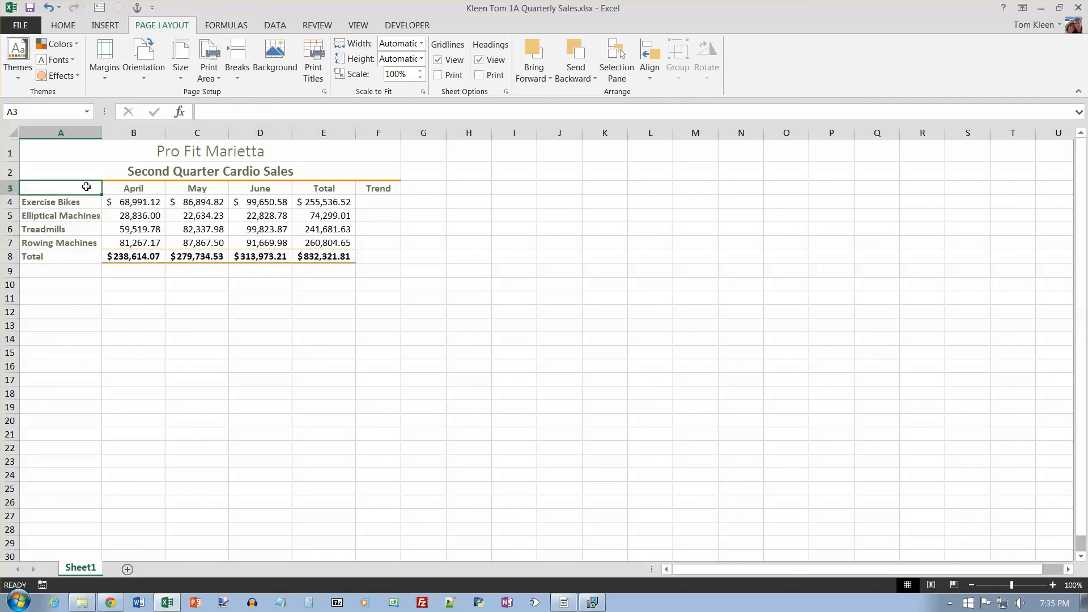